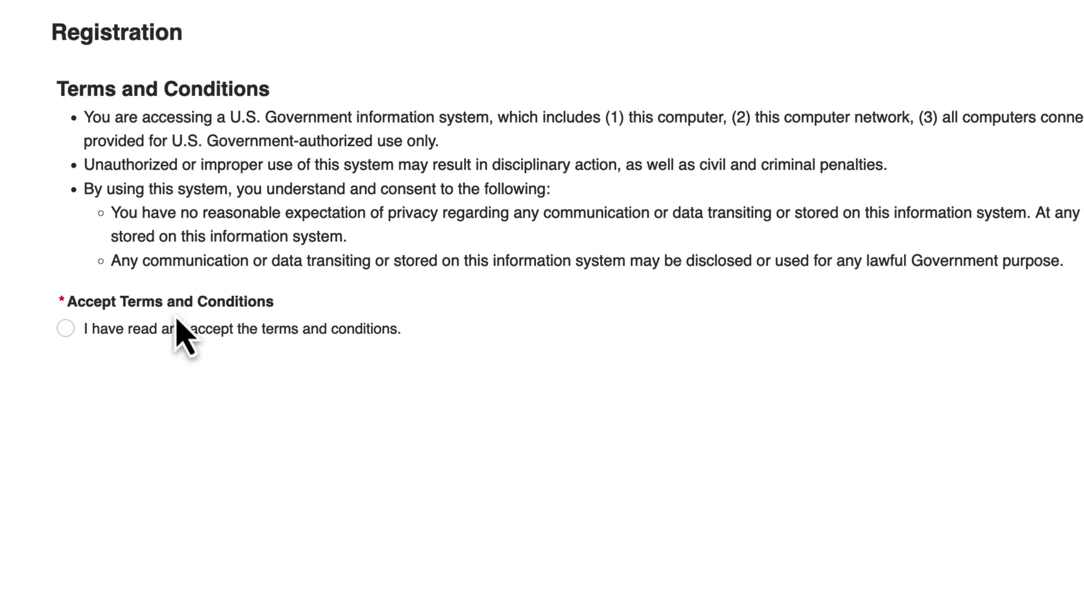
# Accept the terms and conditions and proceed to the entity and contact registration form
pyautogui.click(66, 329)
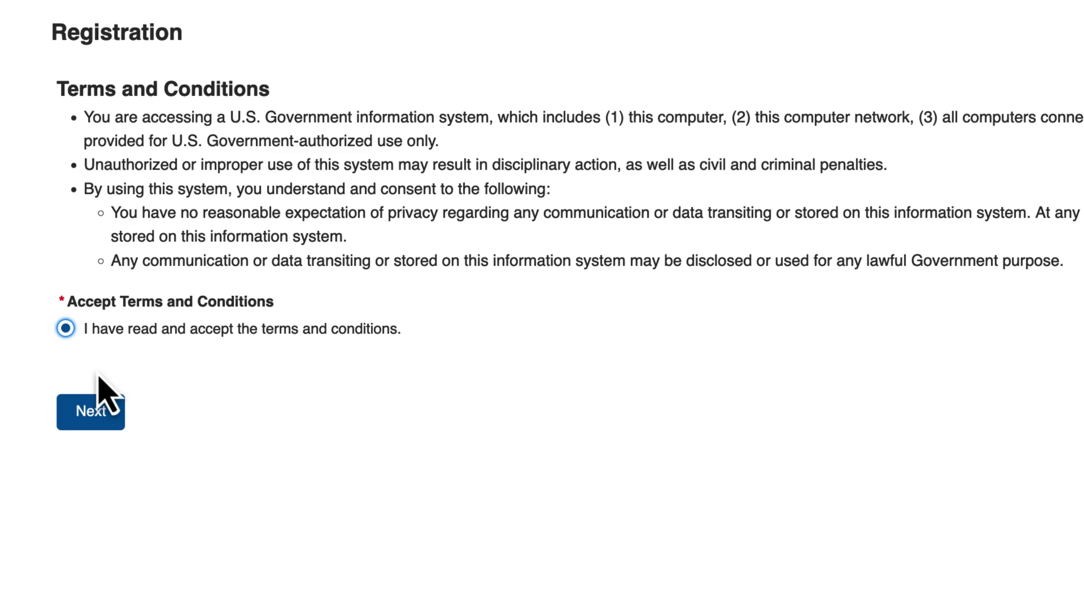
pyautogui.click(116, 405)
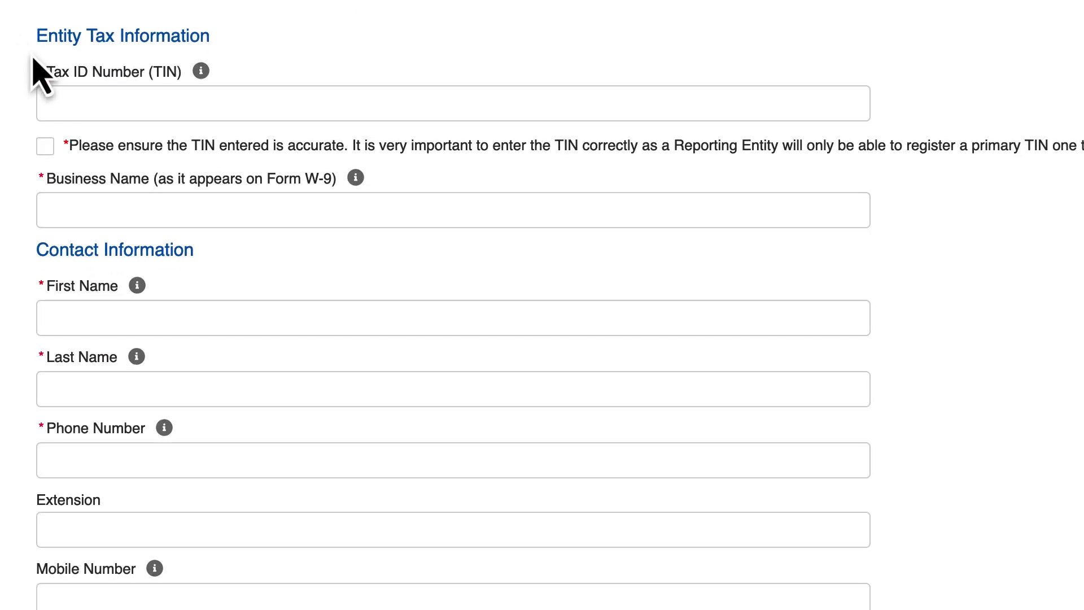
# Enter Tax ID 900900900, tick the TIN accuracy box, and enter business name 'Your Company Name'
pyautogui.click(43, 98)
pyautogui.write('9')
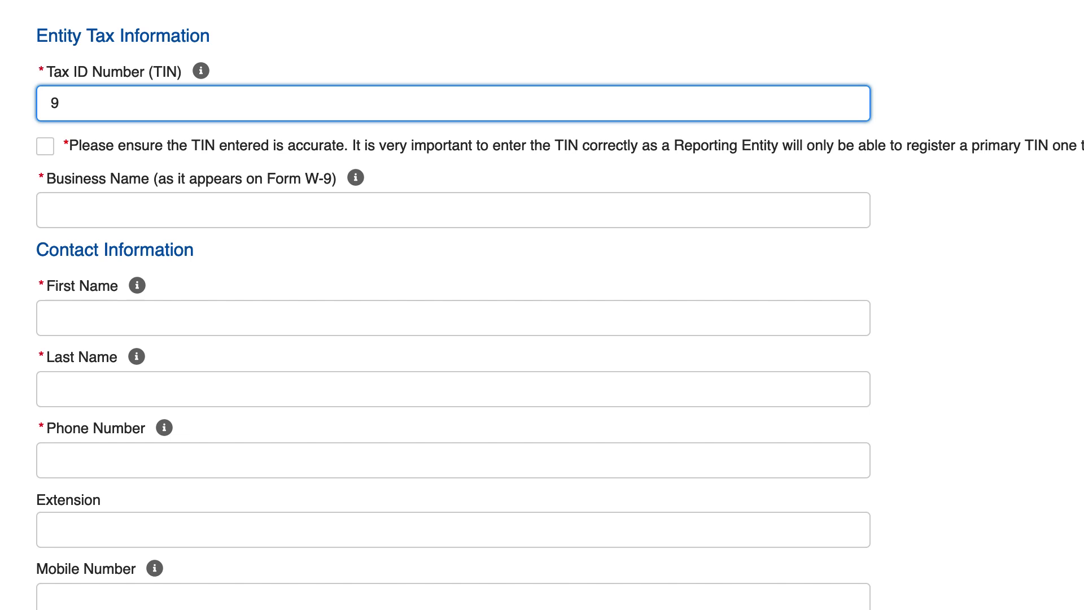
pyautogui.write('009')
pyautogui.write('0090')
pyautogui.write('0')
pyautogui.click(44, 145)
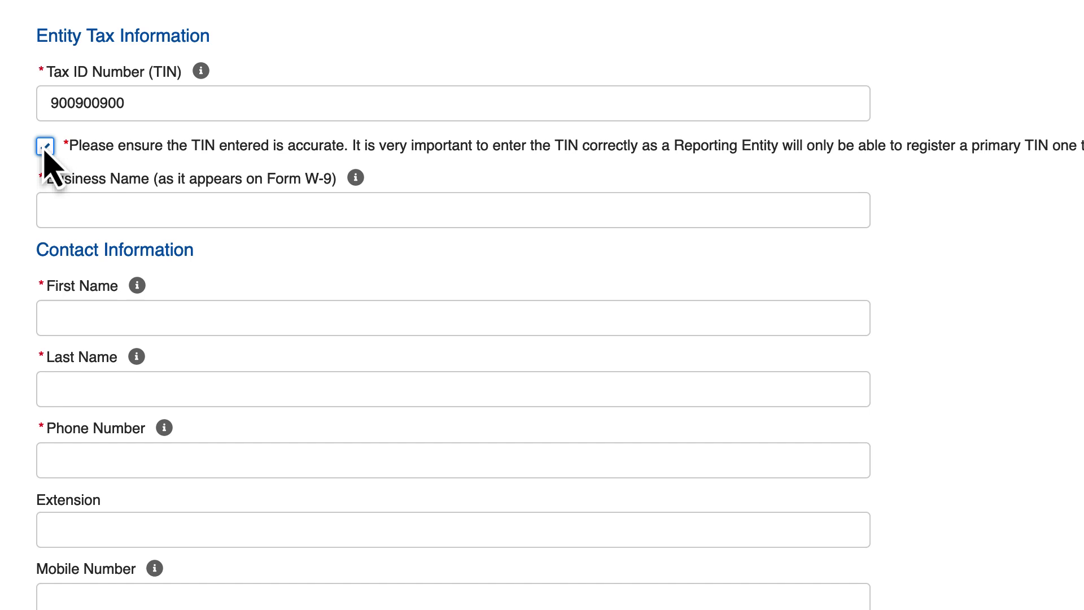
pyautogui.click(45, 207)
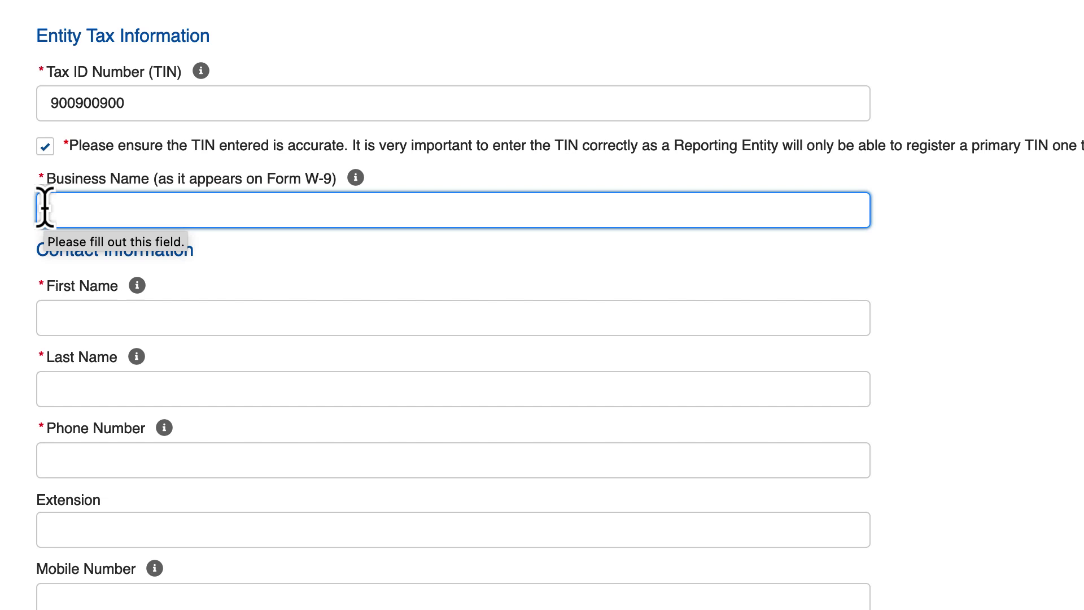
pyautogui.write('You')
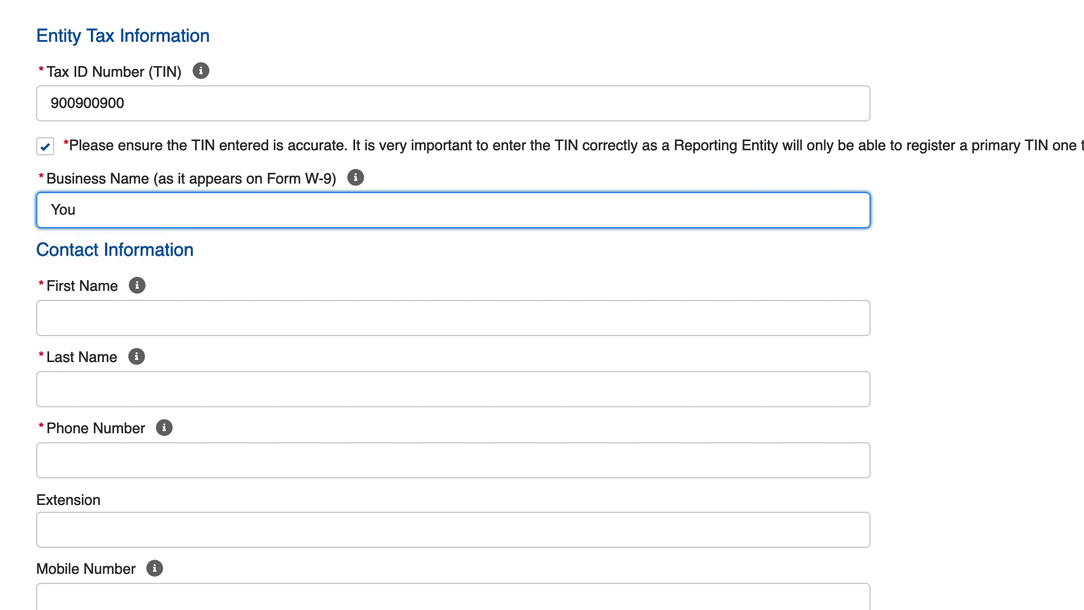
pyautogui.write('r Com')
pyautogui.write('pany')
pyautogui.write(' Name')
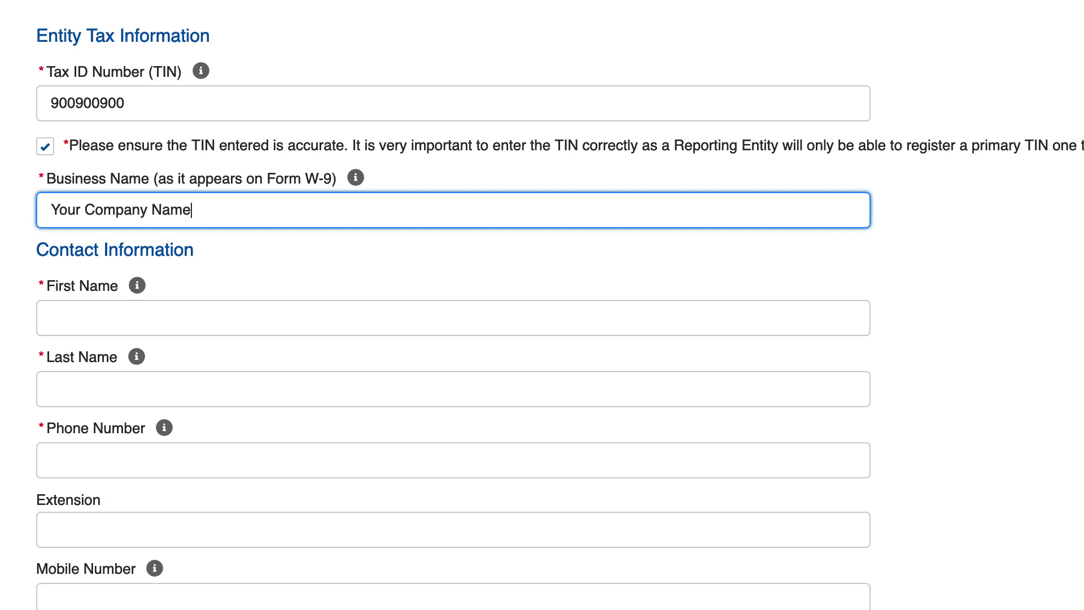
# Fill in the contact's first name, last name, phone number and mobile number
pyautogui.click(41, 315)
pyautogui.write('Mi')
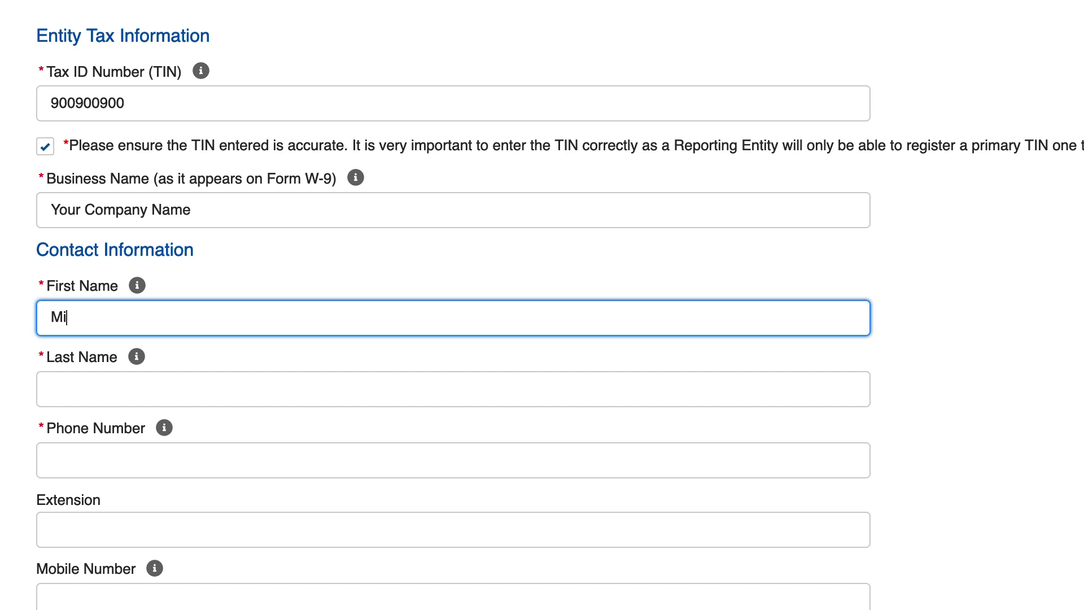
pyautogui.write('chell')
pyautogui.write('e')
pyautogui.click(43, 388)
pyautogui.write('Sm')
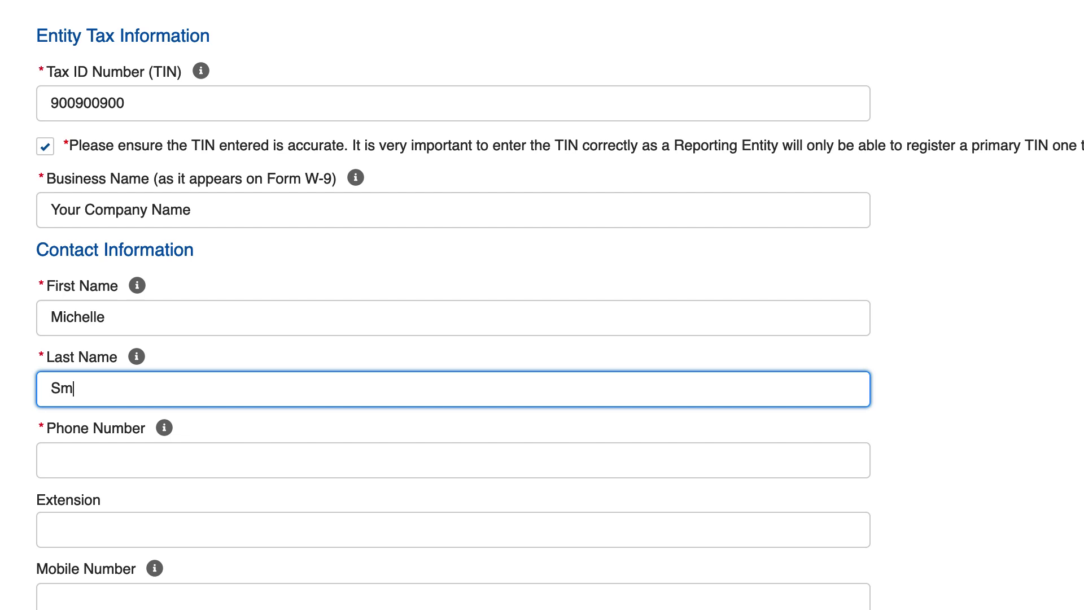
pyautogui.write('ith')
pyautogui.click(39, 458)
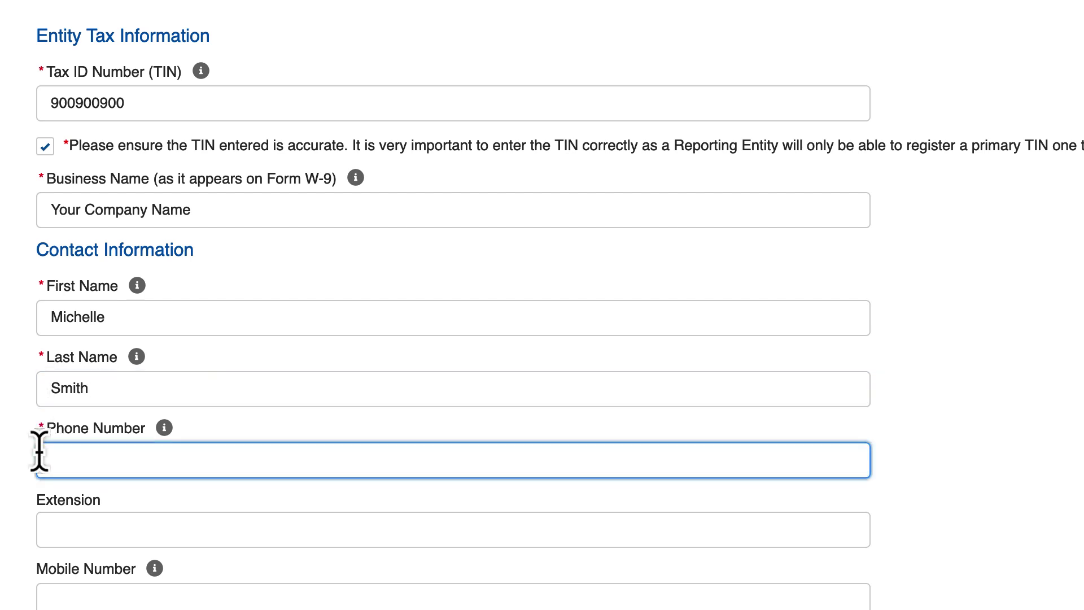
pyautogui.write('301')
pyautogui.write('55512')
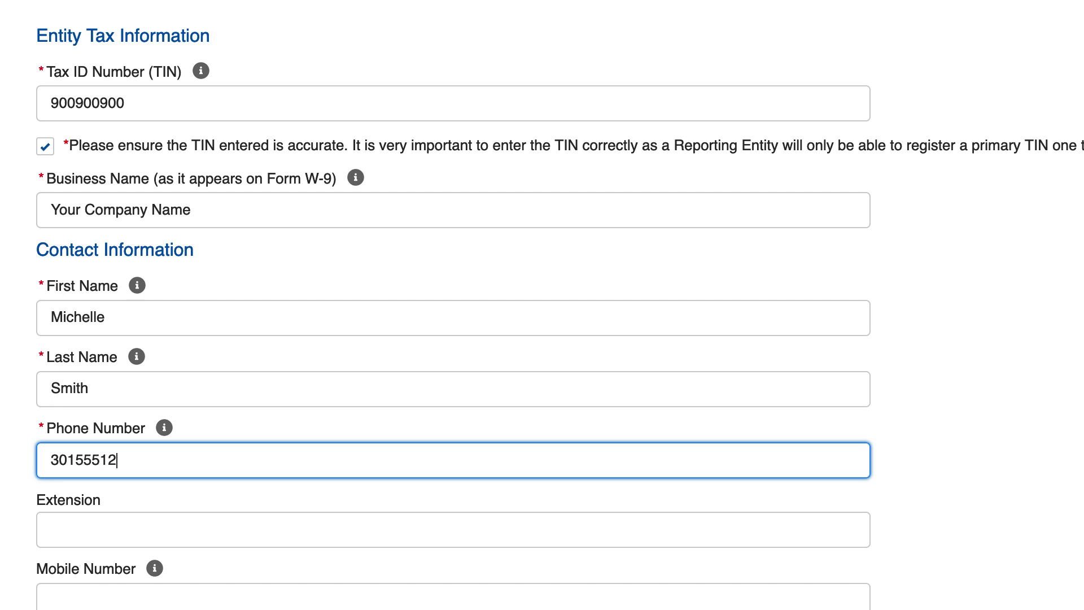
pyautogui.write('34')
pyautogui.scroll(-3, 39, 301)
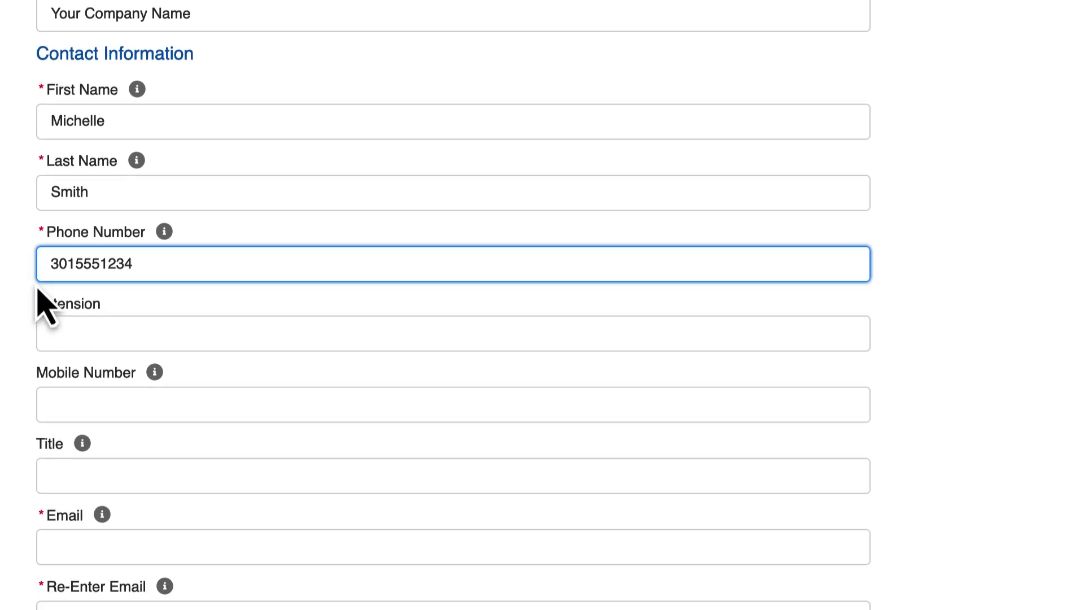
pyautogui.scroll(-2, 37, 289)
pyautogui.click(45, 292)
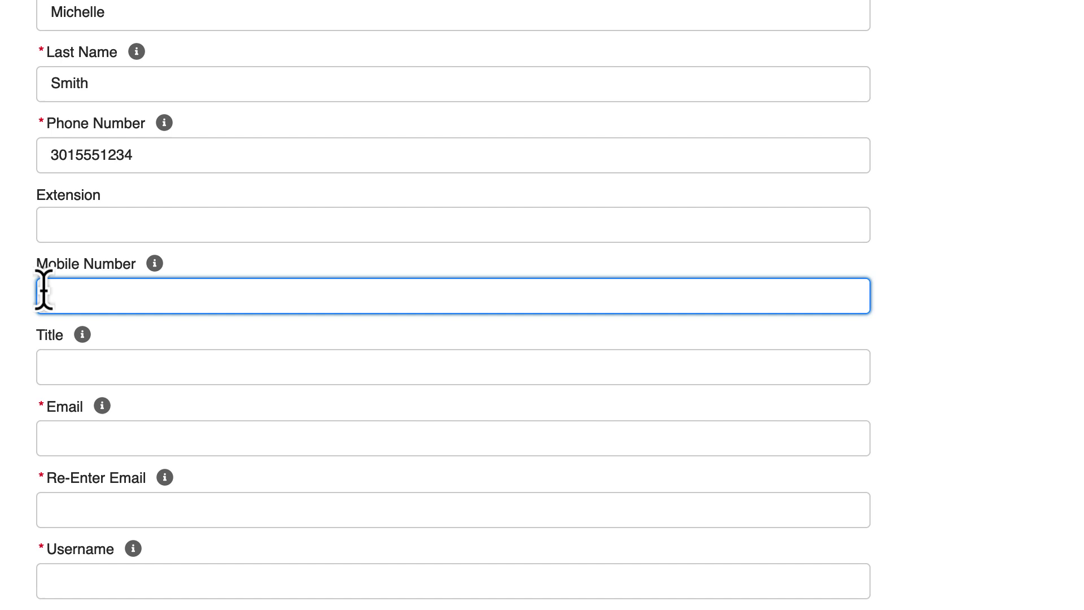
pyautogui.write('240')
pyautogui.write('5551')
pyautogui.write('234')
# Enter and confirm the contact email address, then enter a .prf username
pyautogui.click(39, 432)
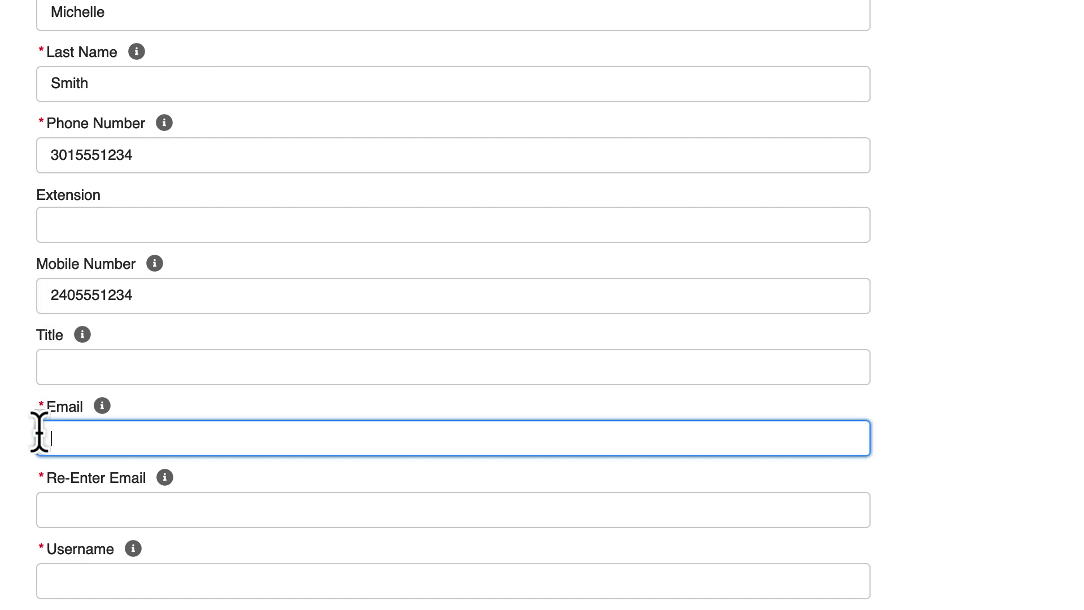
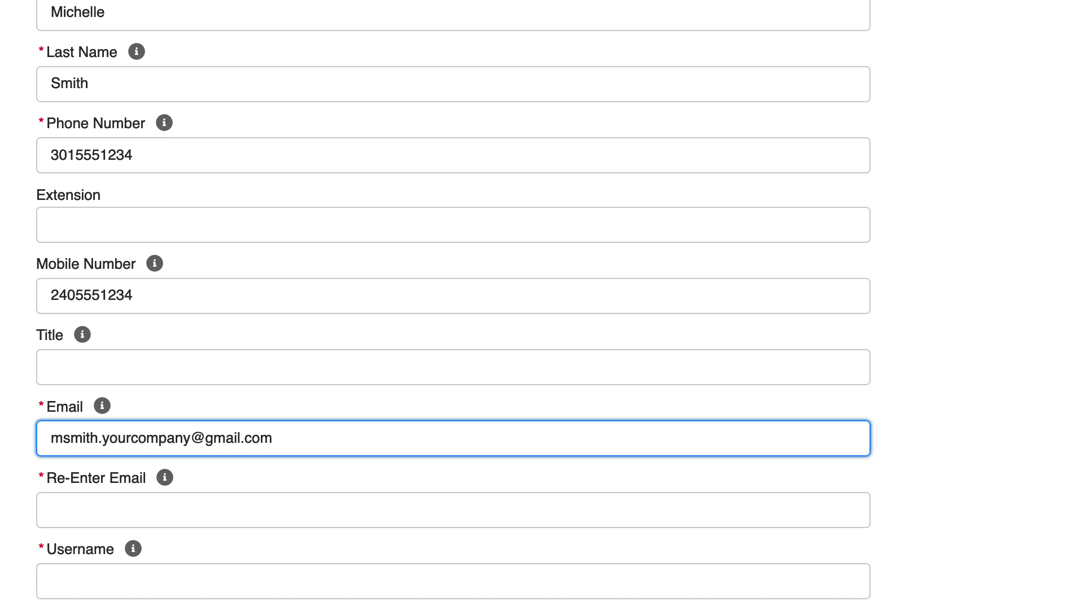
pyautogui.click(48, 511)
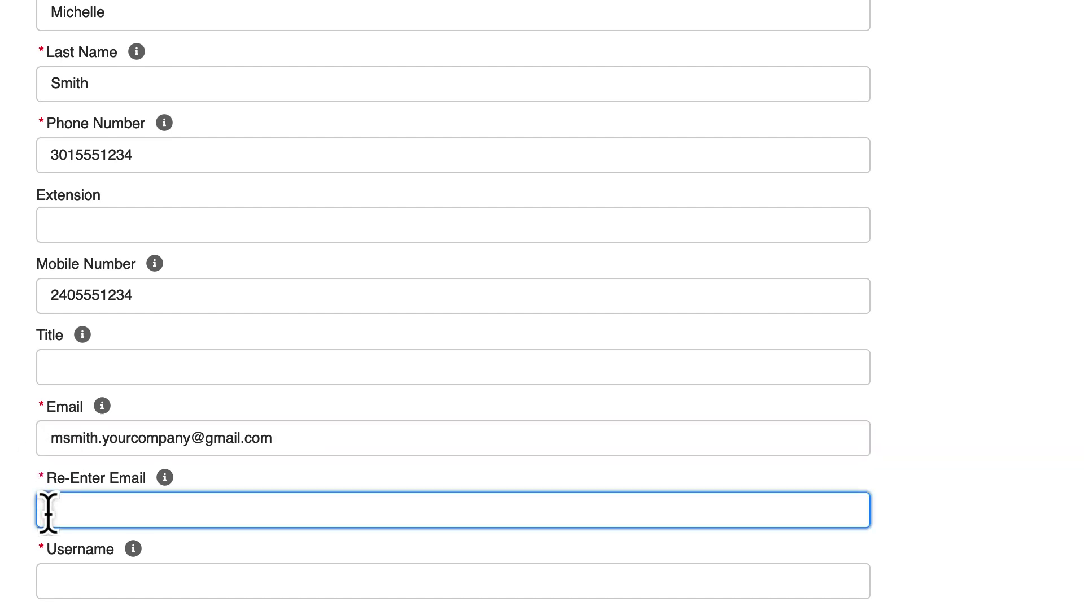
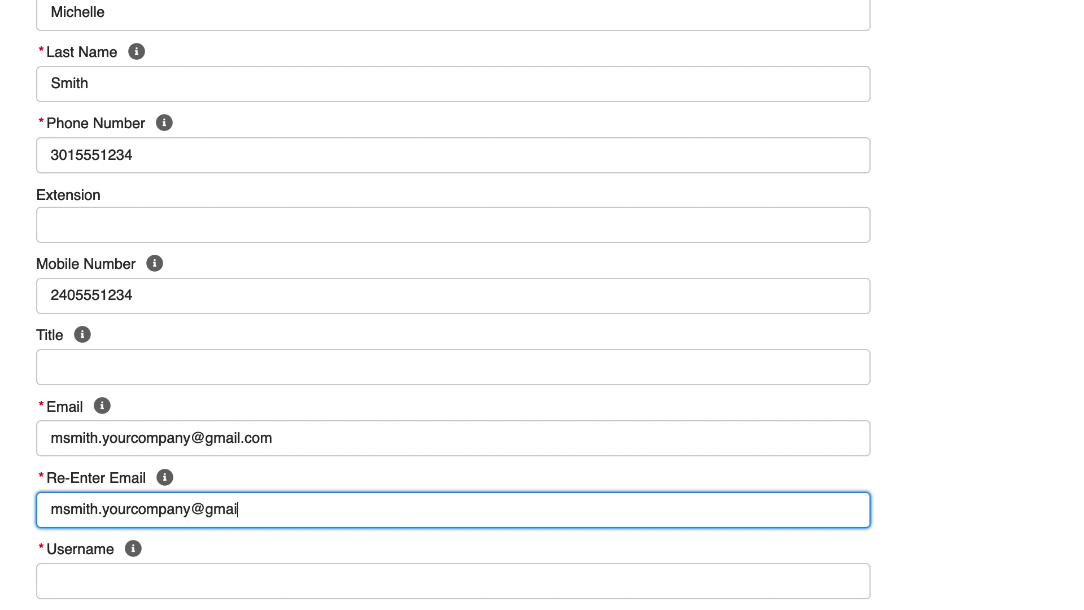
pyautogui.click(40, 582)
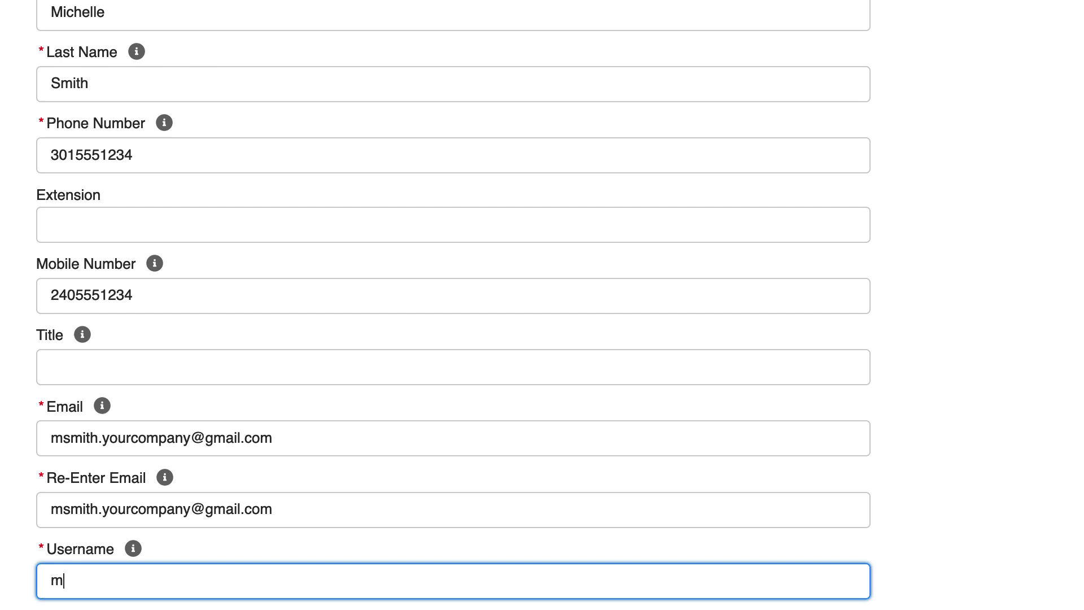
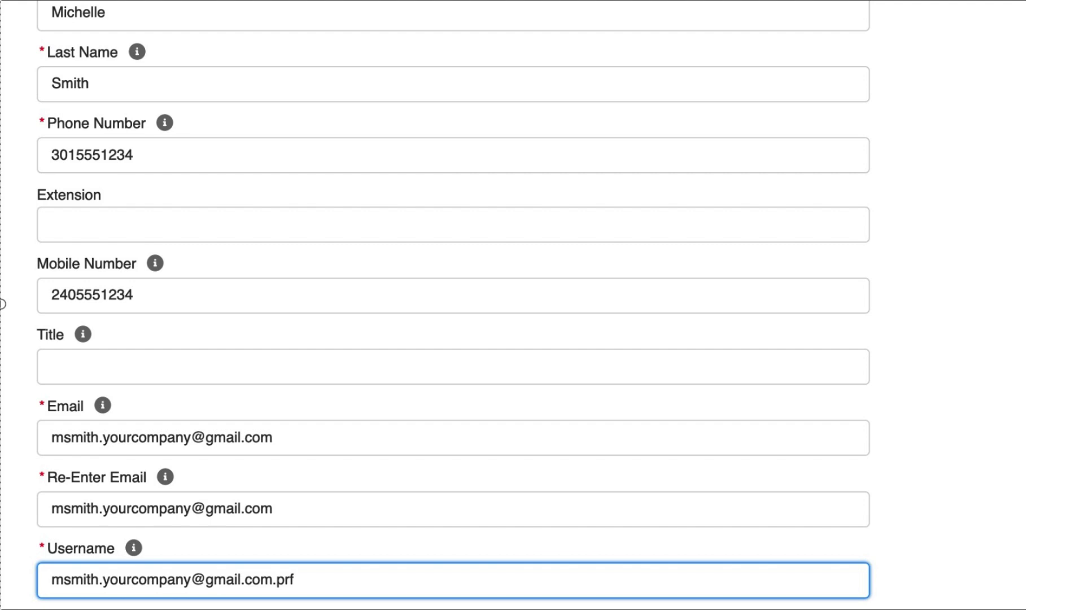
pyautogui.scroll(-2, 525, 305)
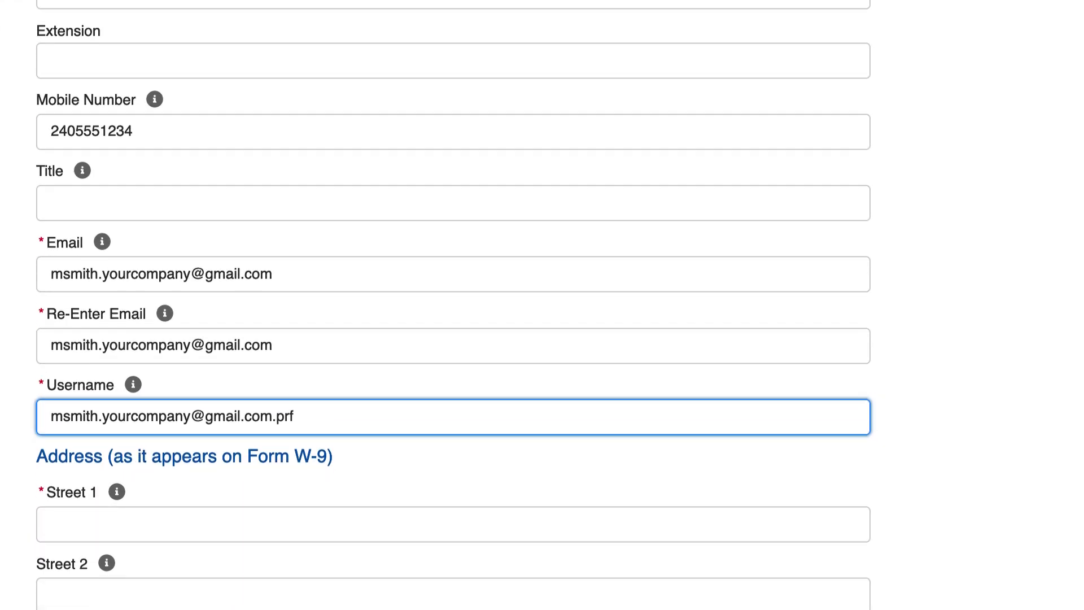
pyautogui.scroll(-4, 526, 305)
# Fill Street 1 '123 Main Street', City 'Rockville', State Maryland and ZIP Code 20852
pyautogui.click(43, 160)
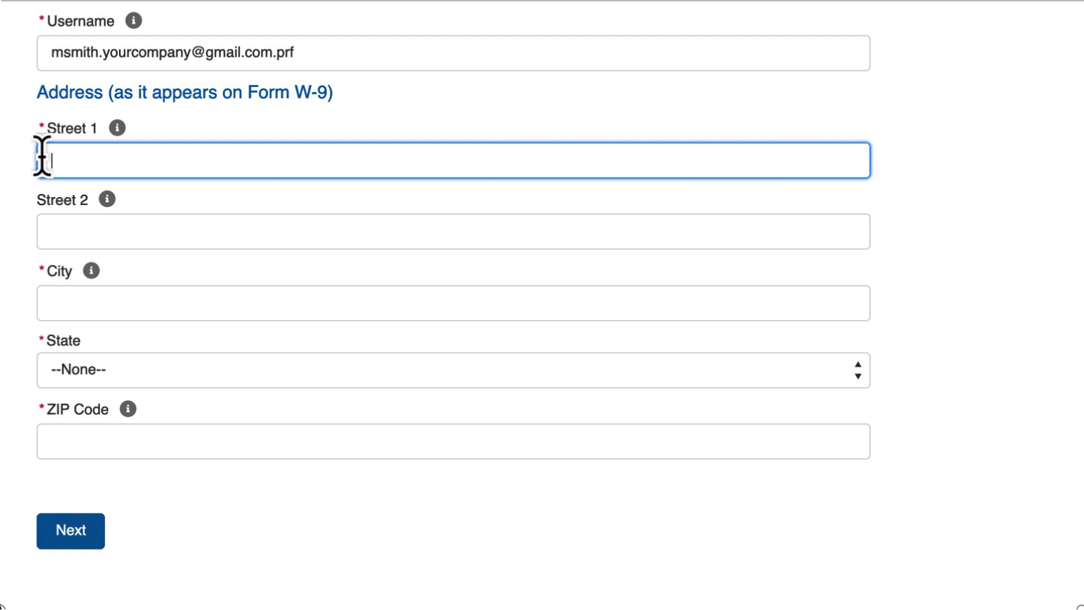
pyautogui.click(41, 53)
pyautogui.click(40, 154)
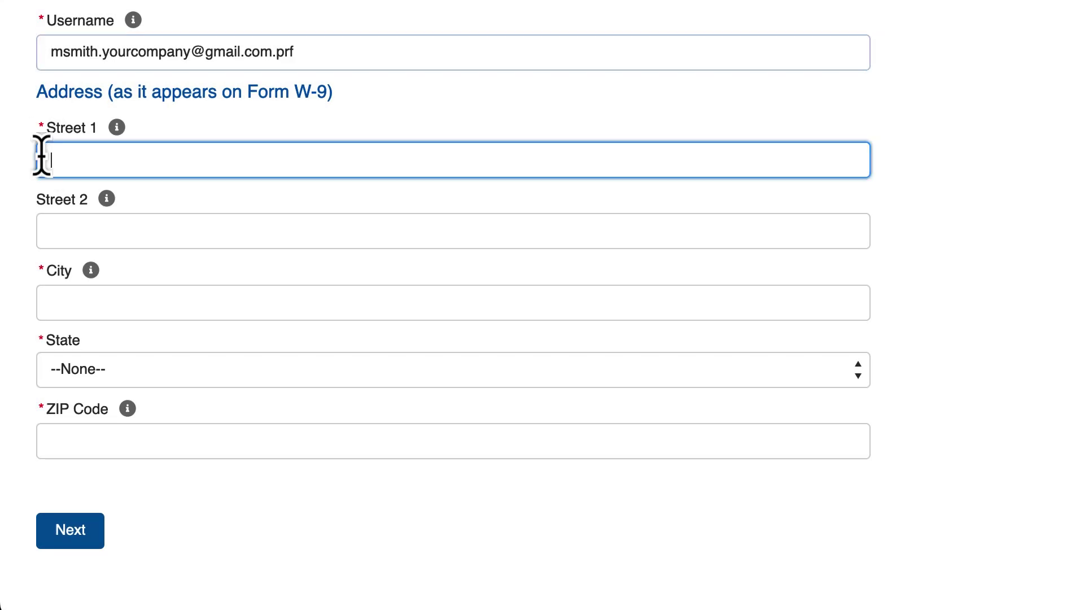
pyautogui.write('123 ')
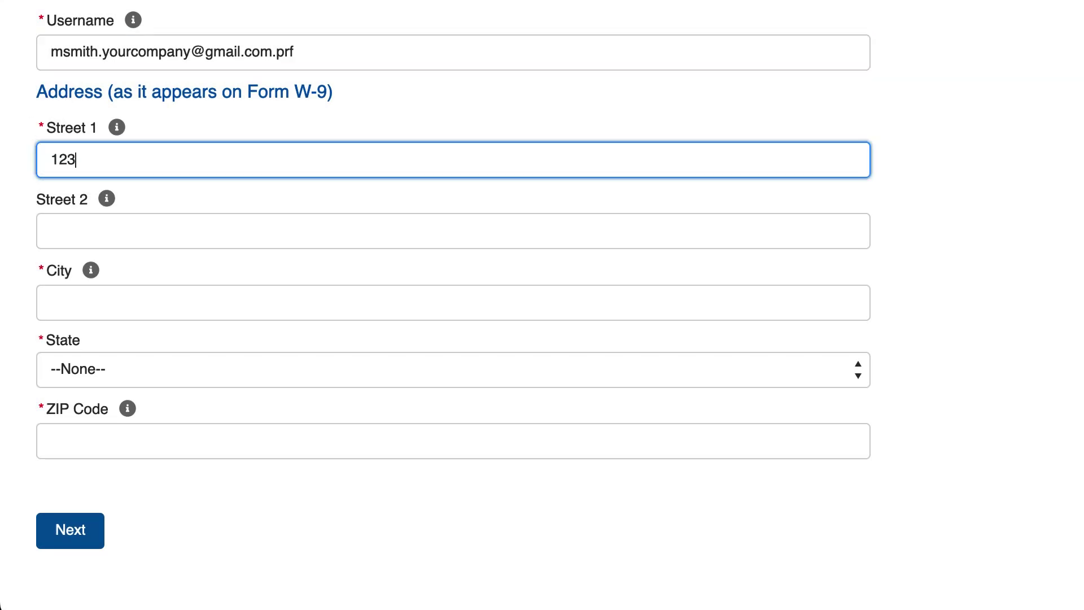
pyautogui.write('Main')
pyautogui.write(' Street')
pyautogui.click(47, 300)
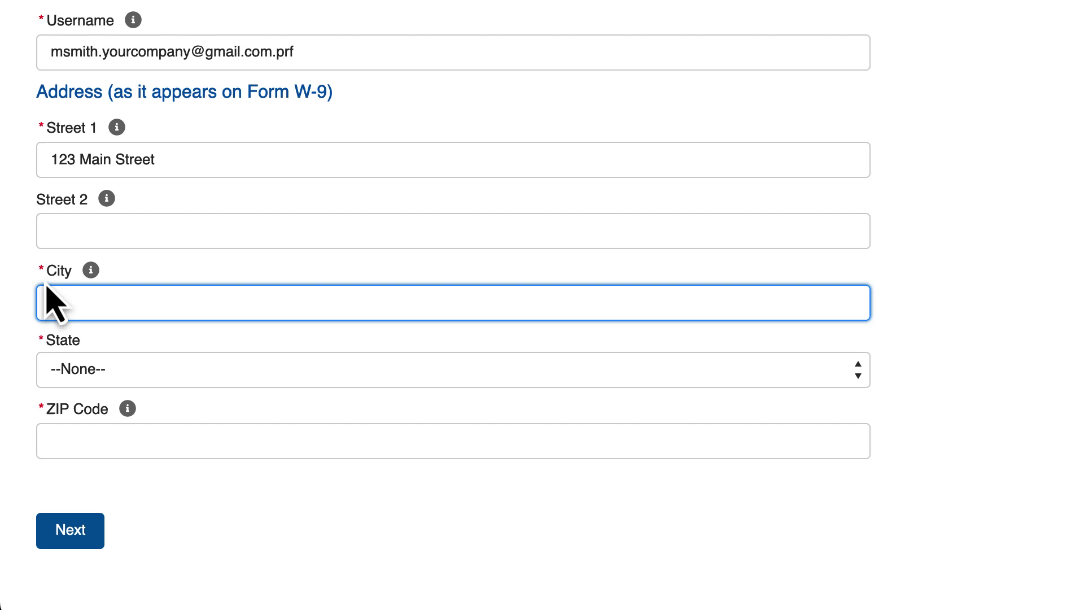
pyautogui.write('Rockvill')
pyautogui.write('e')
pyautogui.click(48, 373)
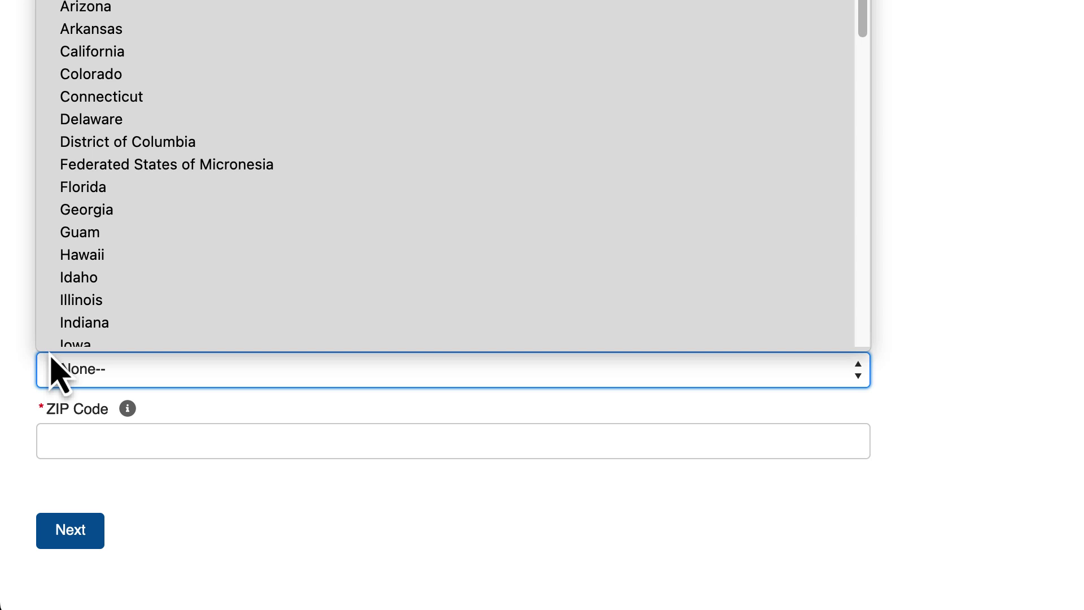
pyautogui.scroll(-1, 53, 347)
pyautogui.scroll(-3, 53, 346)
pyautogui.scroll(-2, 56, 352)
pyautogui.scroll(-1, 54, 344)
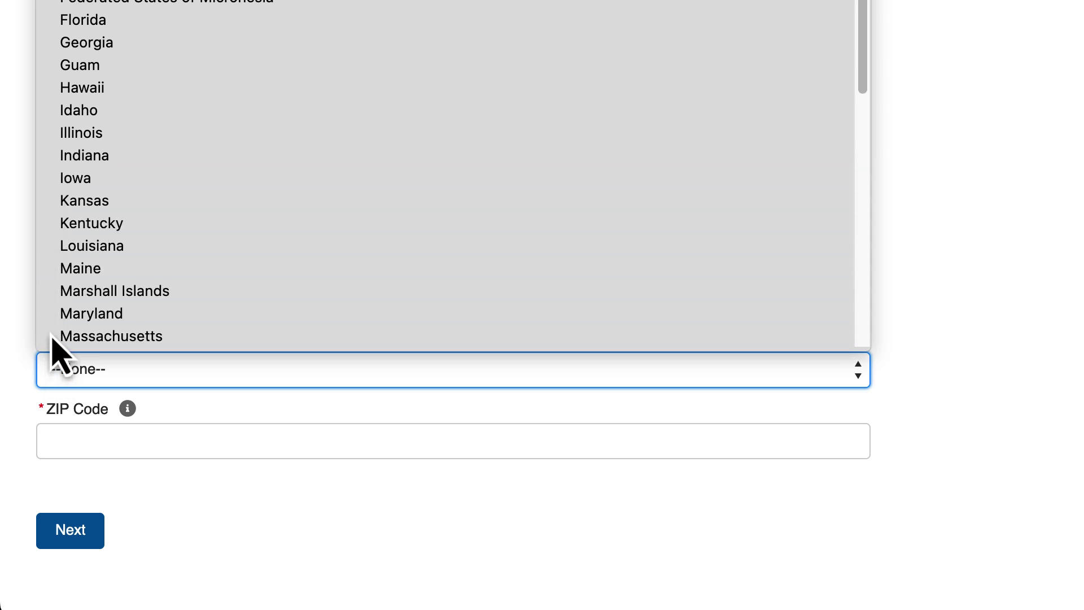
pyautogui.click(54, 321)
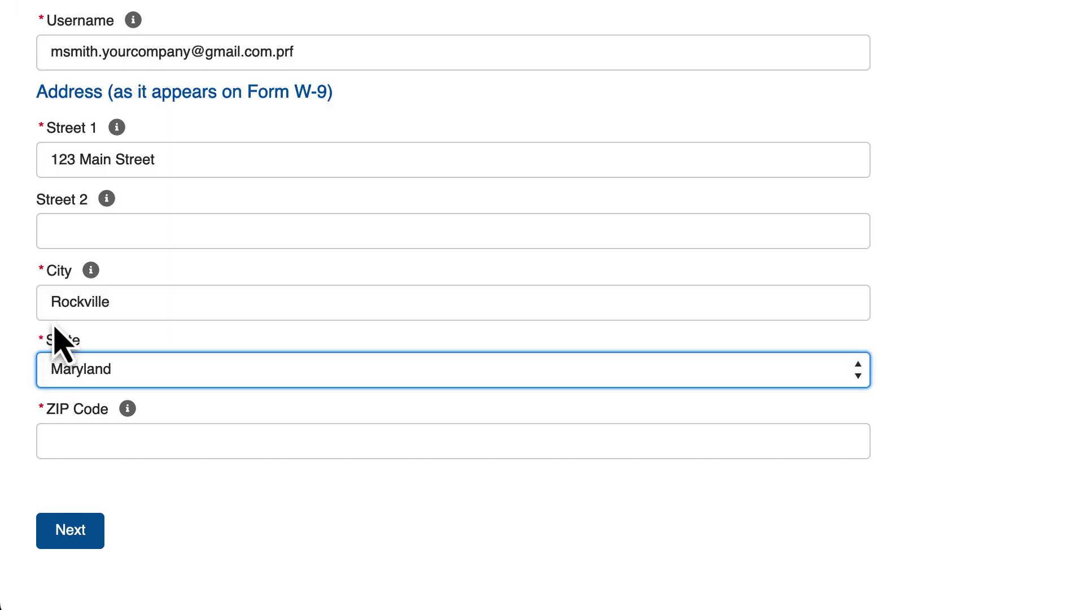
pyautogui.click(42, 438)
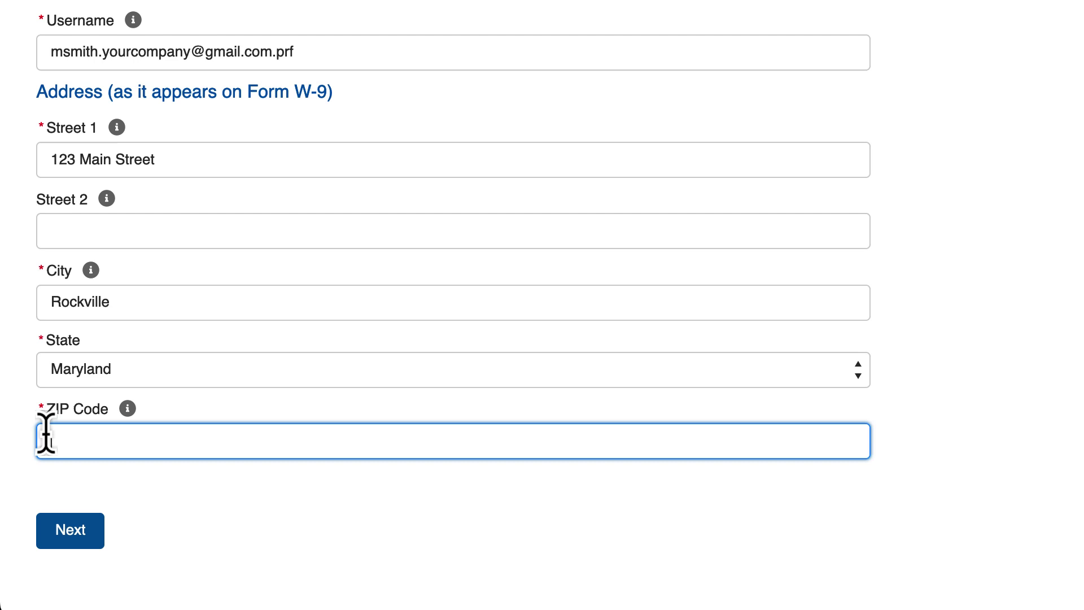
pyautogui.write('2085')
pyautogui.write('2')
# Submit the contact details and answer No to reporting for subsidiaries
pyautogui.click(41, 539)
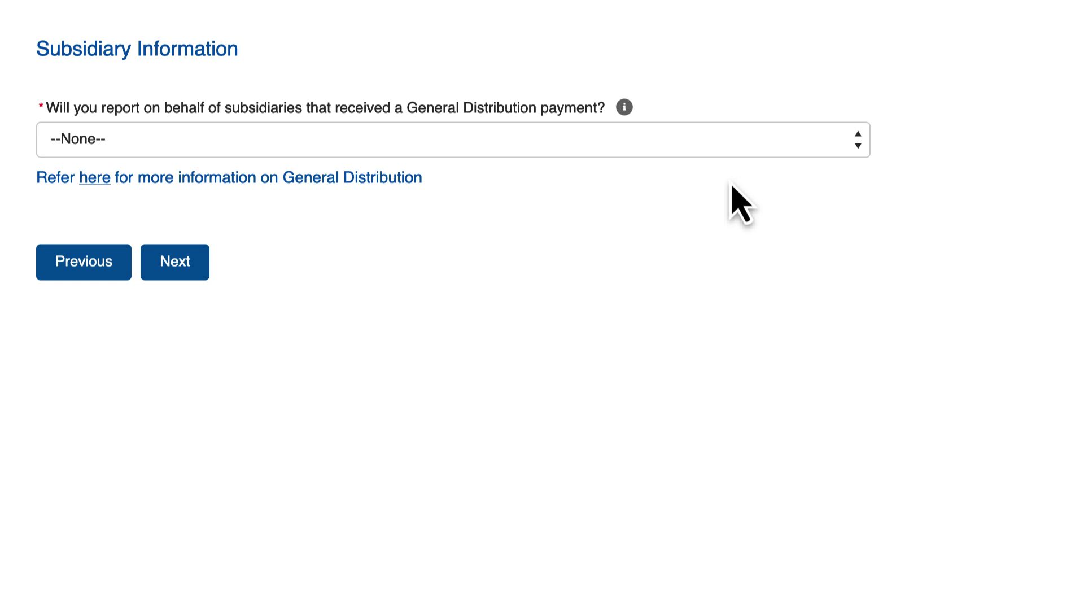
pyautogui.click(738, 154)
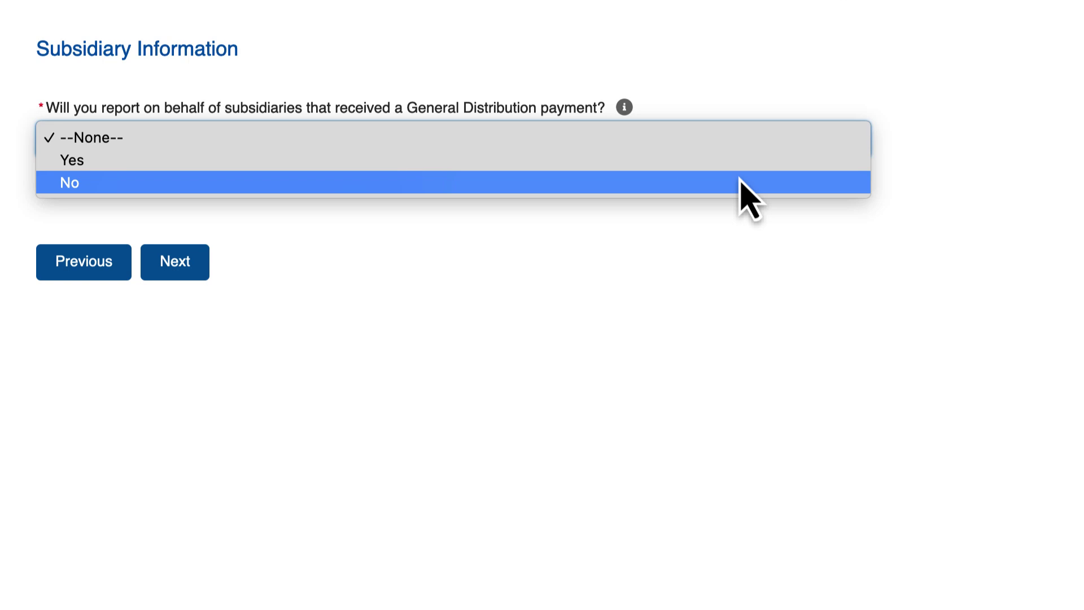
pyautogui.click(740, 182)
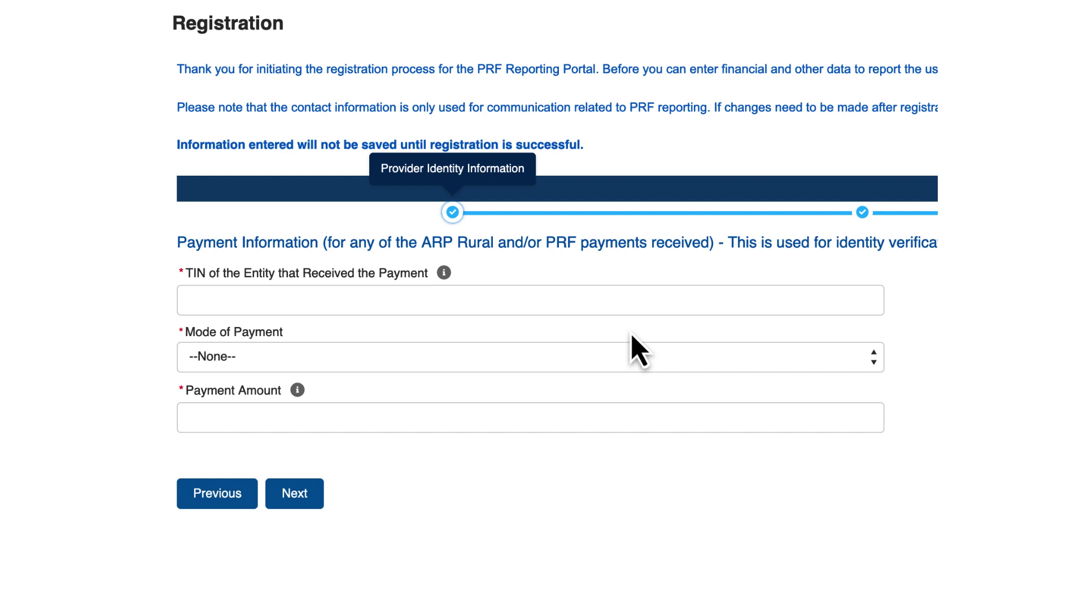
# Enter the receiving TIN and set payment mode Check, check number 123456, amount 200000
pyautogui.click(623, 302)
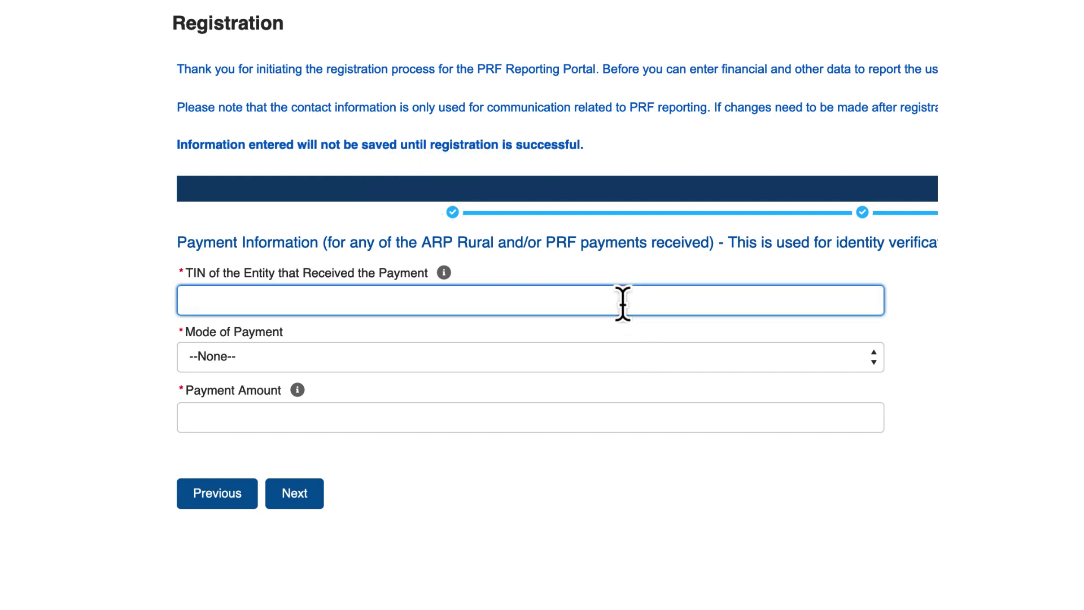
pyautogui.write('90090')
pyautogui.write('0900')
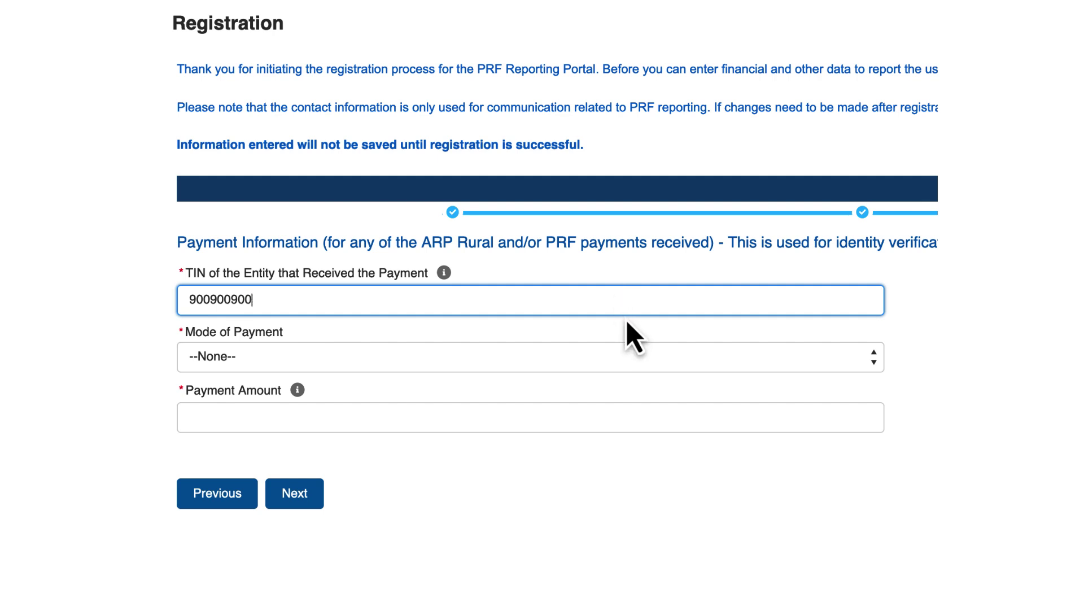
pyautogui.click(630, 357)
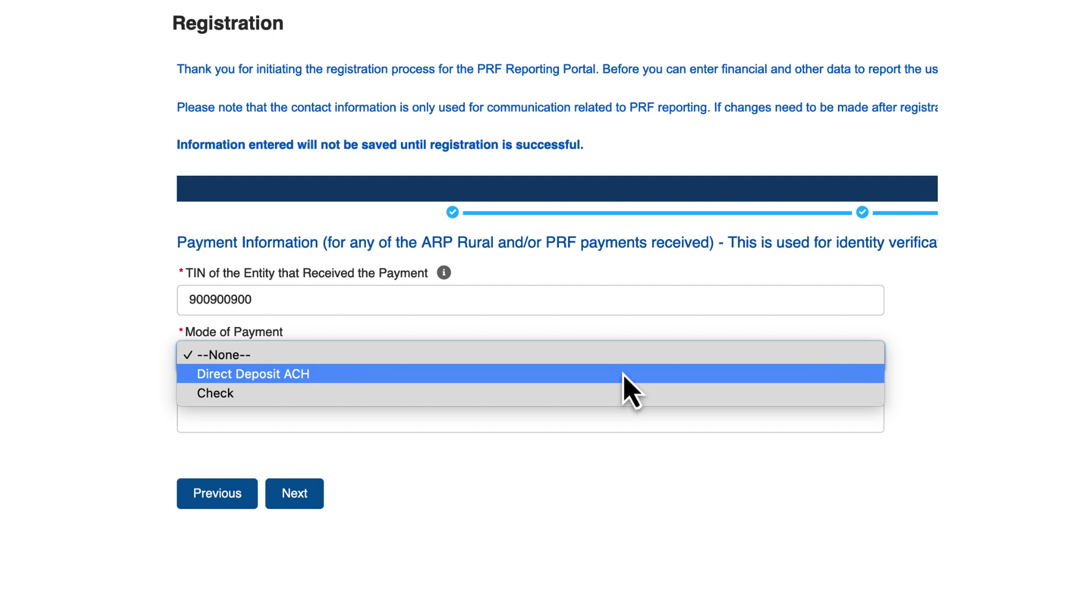
pyautogui.click(630, 390)
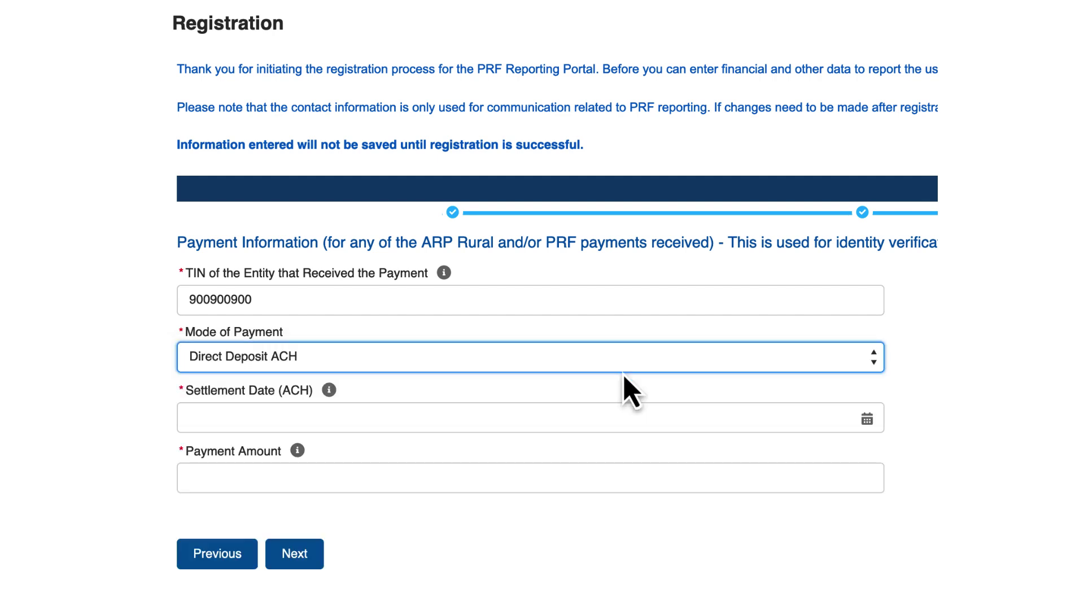
pyautogui.click(869, 417)
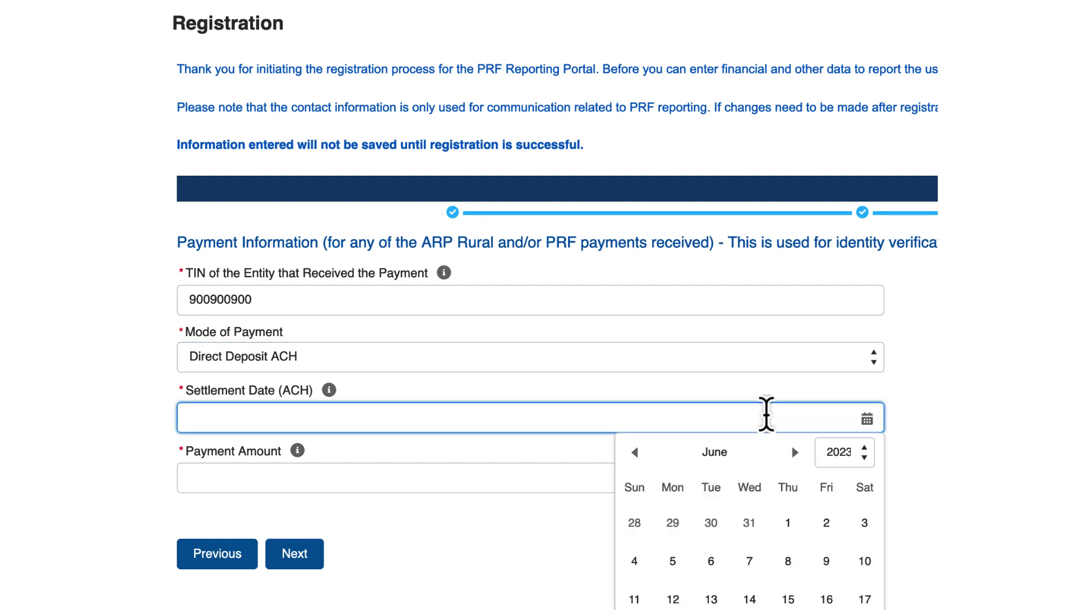
pyautogui.write('02')
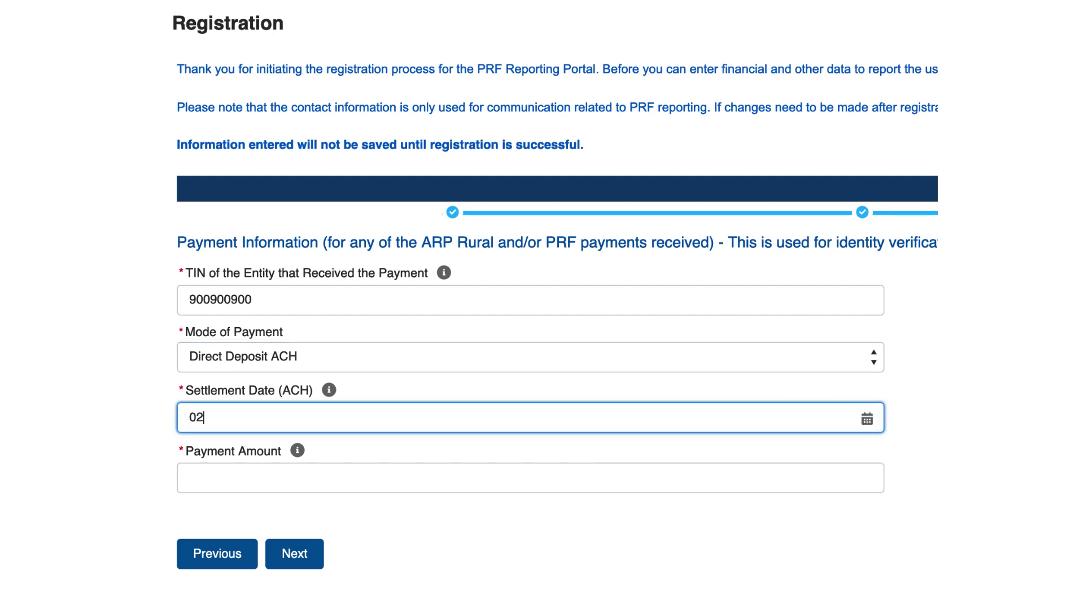
pyautogui.write('/02/2')
pyautogui.write('020')
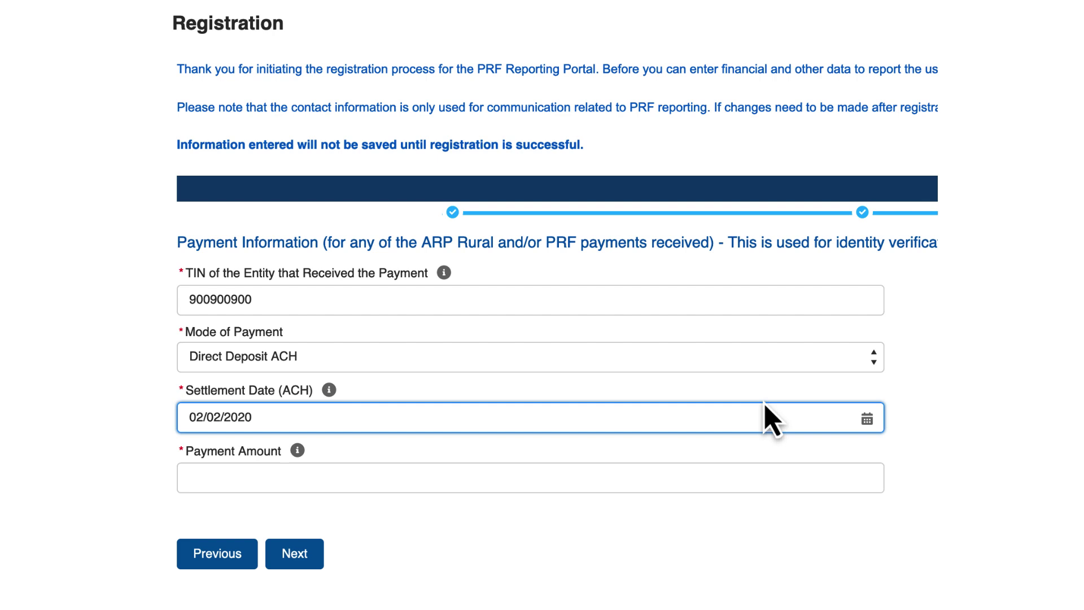
pyautogui.click(760, 368)
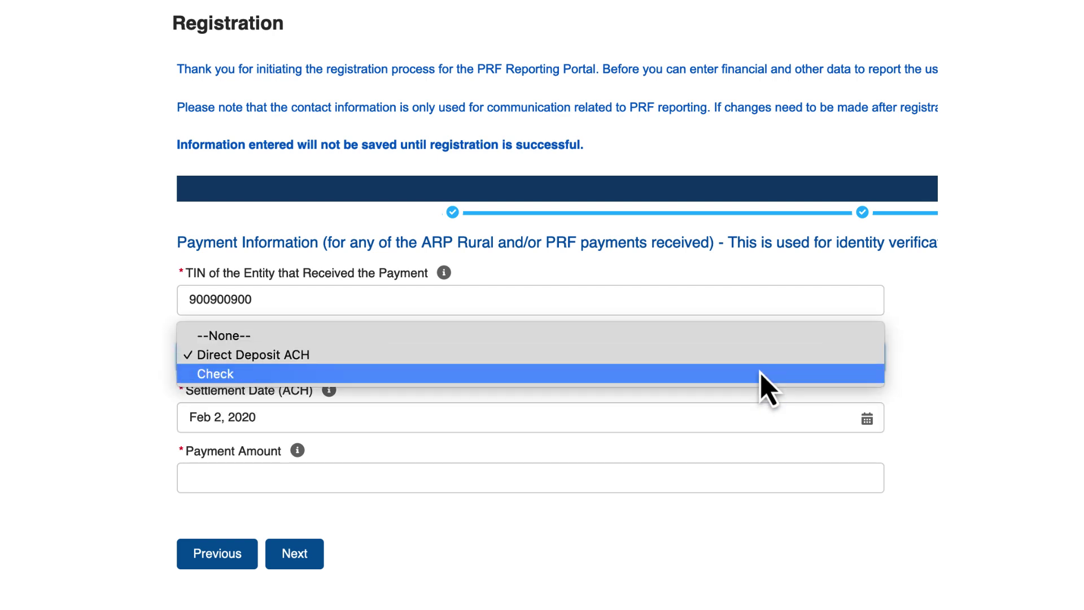
pyautogui.click(762, 376)
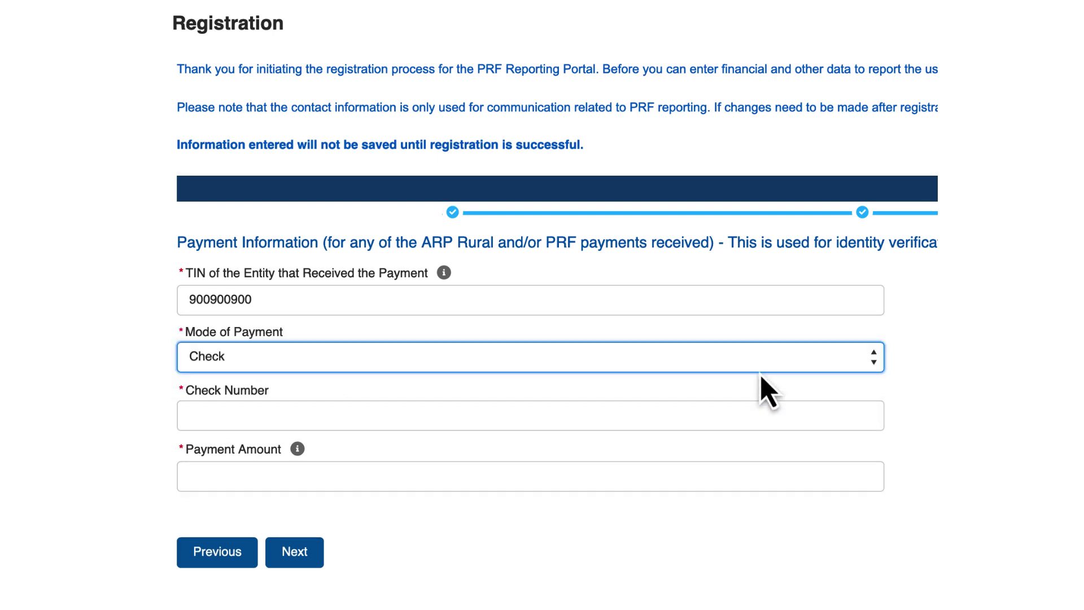
pyautogui.click(754, 412)
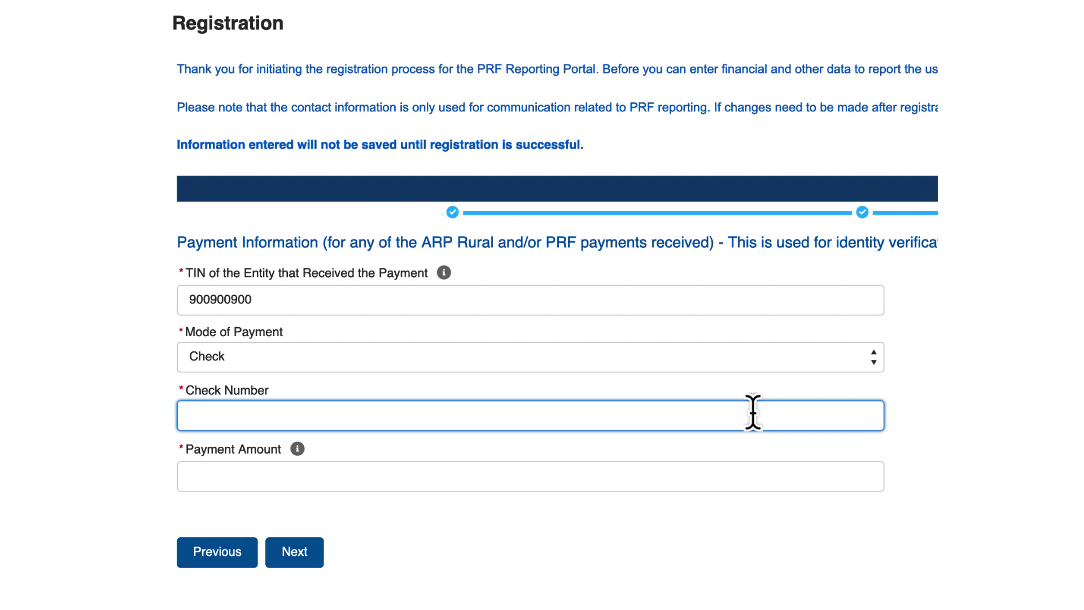
pyautogui.write('1234')
pyautogui.write('56')
pyautogui.click(740, 471)
pyautogui.write('20')
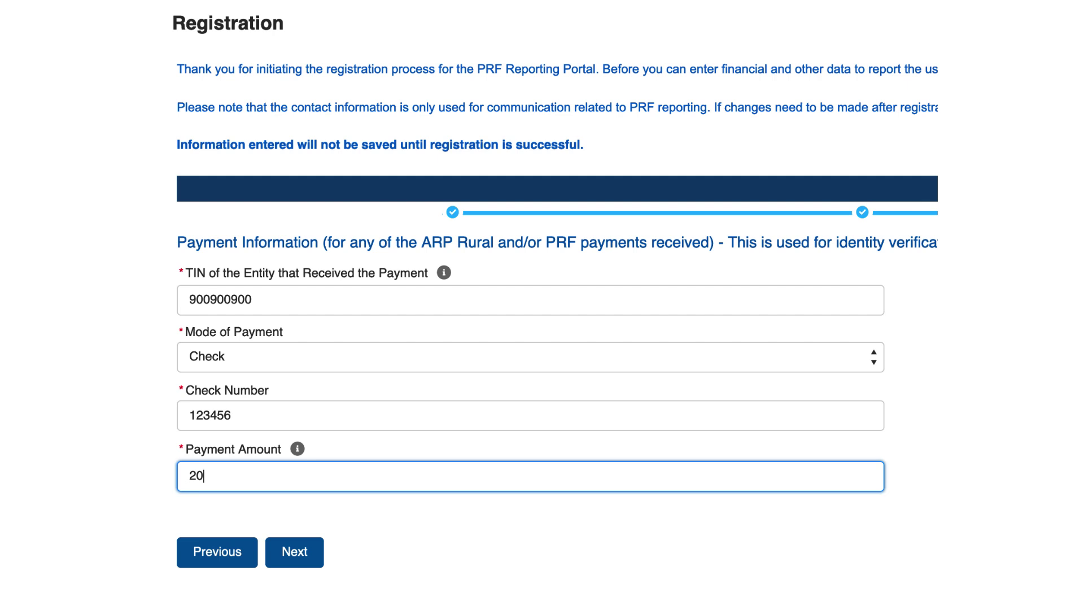
pyautogui.write('0000')
# Finish the payment step and answer Yes to certify the reviewed information is accurate
pyautogui.click(320, 580)
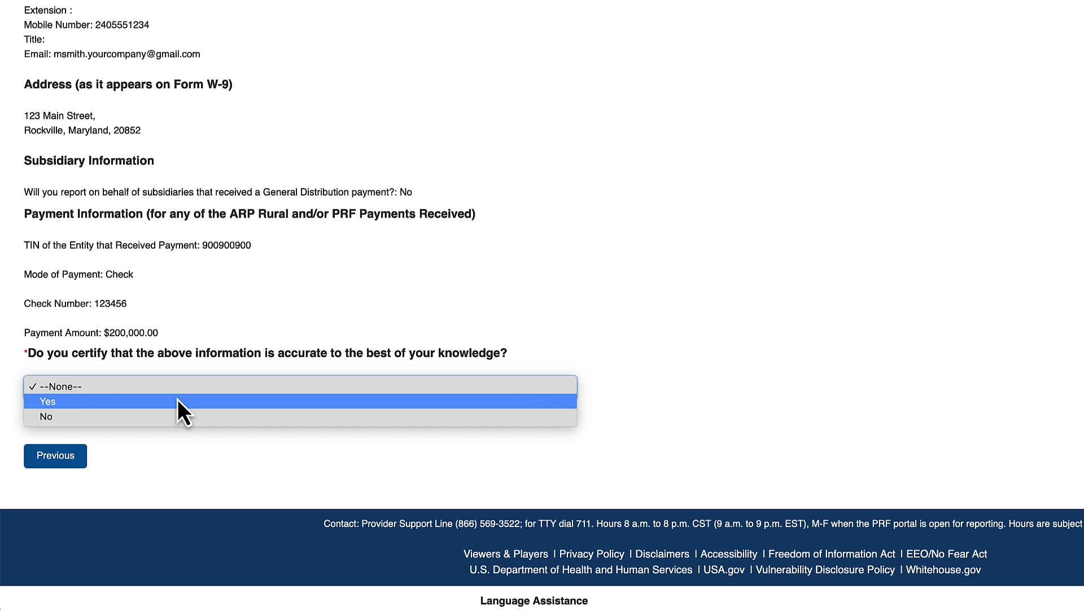
pyautogui.click(178, 399)
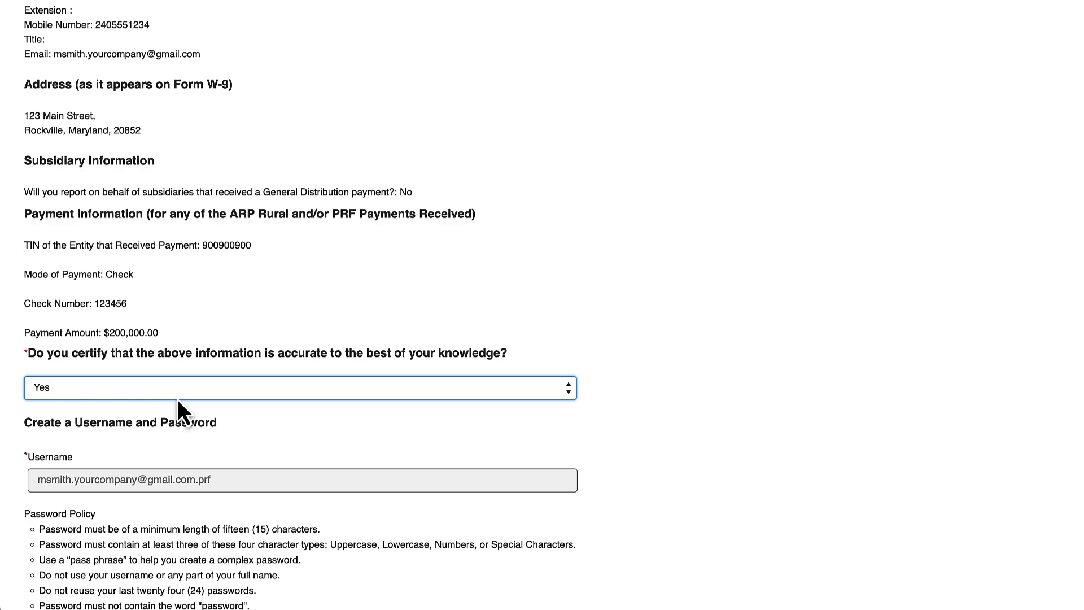
pyautogui.scroll(-3, 178, 399)
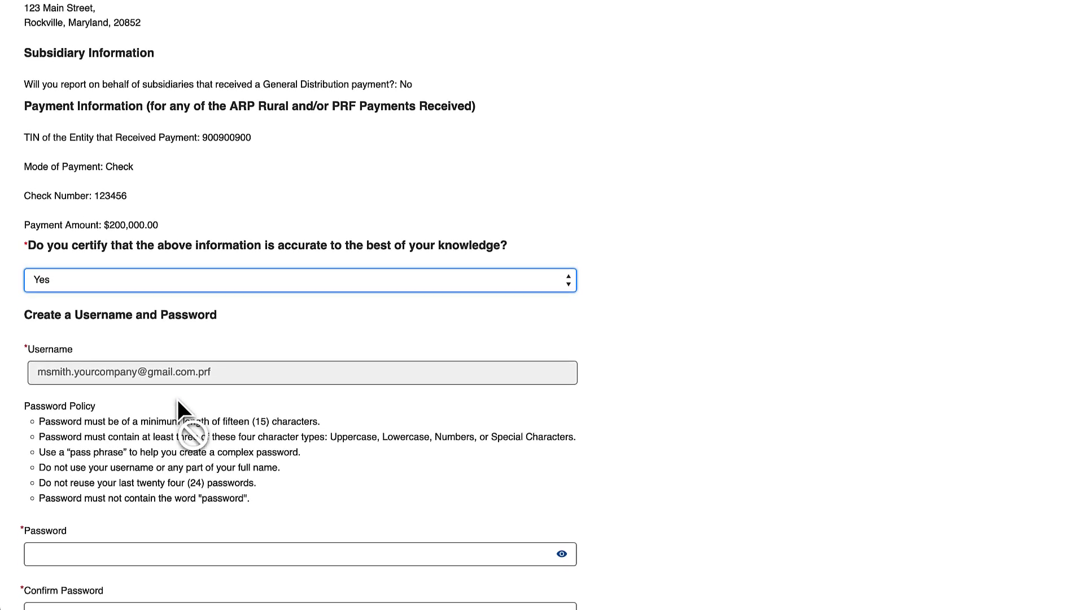
pyautogui.scroll(-1, 177, 399)
pyautogui.scroll(-1, 177, 399)
pyautogui.scroll(-1, 177, 399)
pyautogui.scroll(-1, 177, 400)
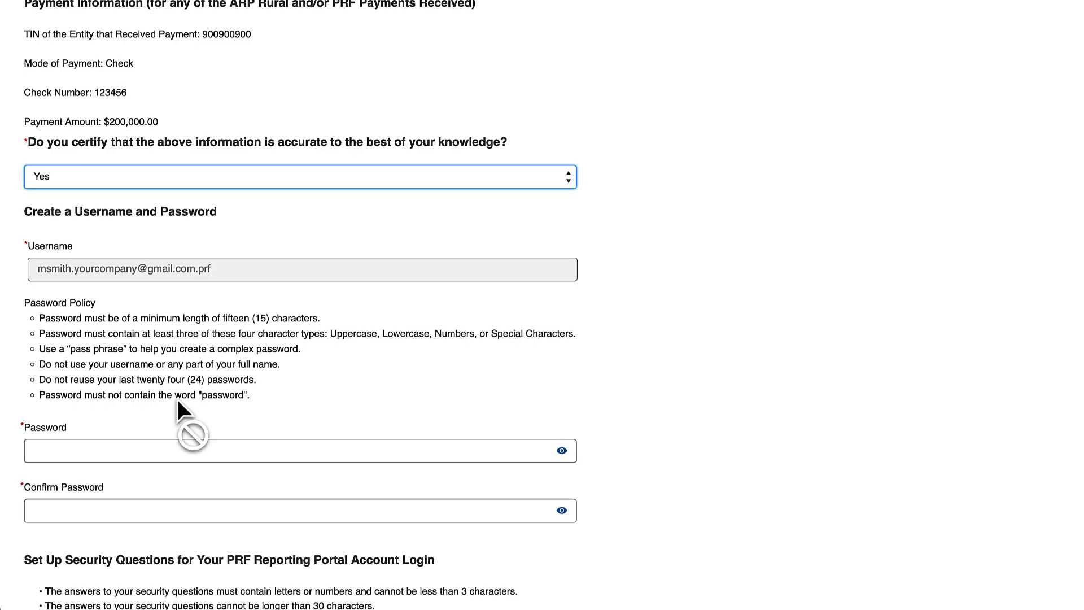
pyautogui.scroll(-1, 177, 402)
pyautogui.scroll(-1, 176, 402)
pyautogui.scroll(-1, 176, 401)
pyautogui.scroll(-1, 177, 396)
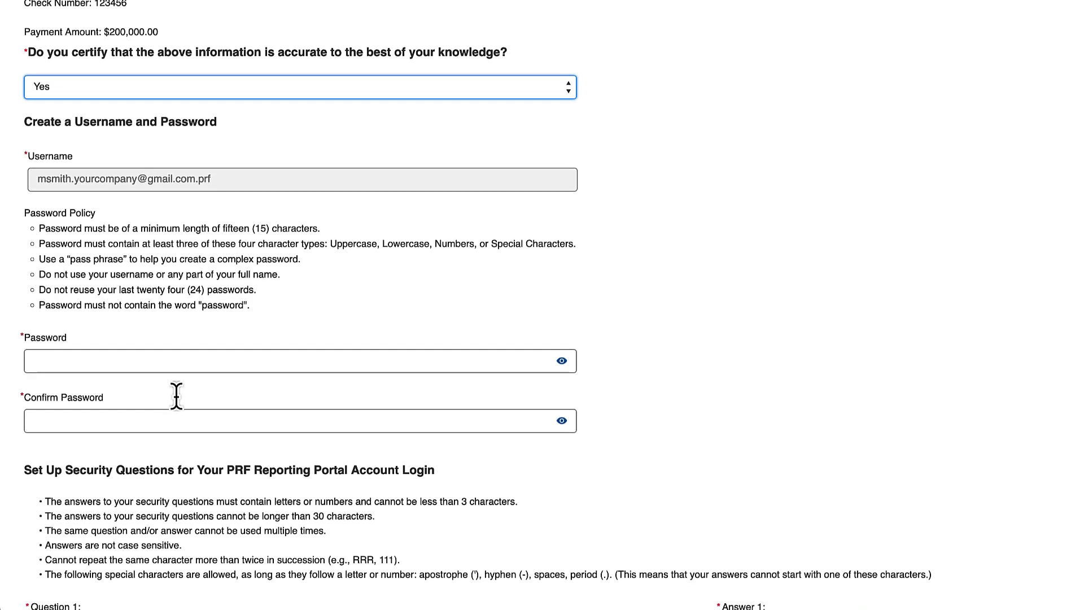
pyautogui.scroll(-1, 176, 395)
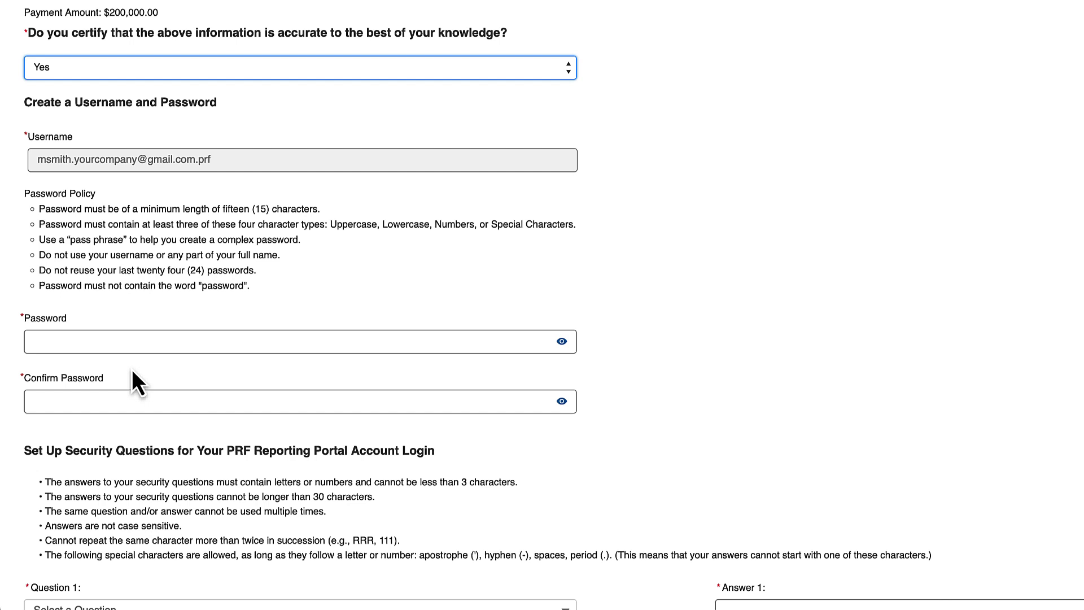
# Type the new password in Password and again in Confirm Password
pyautogui.click(36, 342)
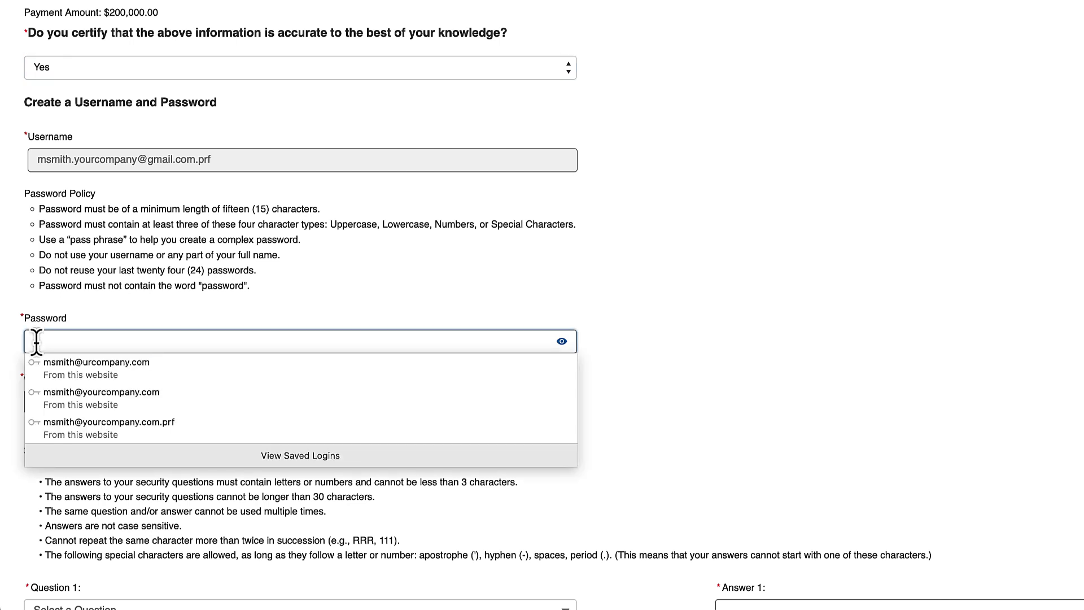
pyautogui.write('•••')
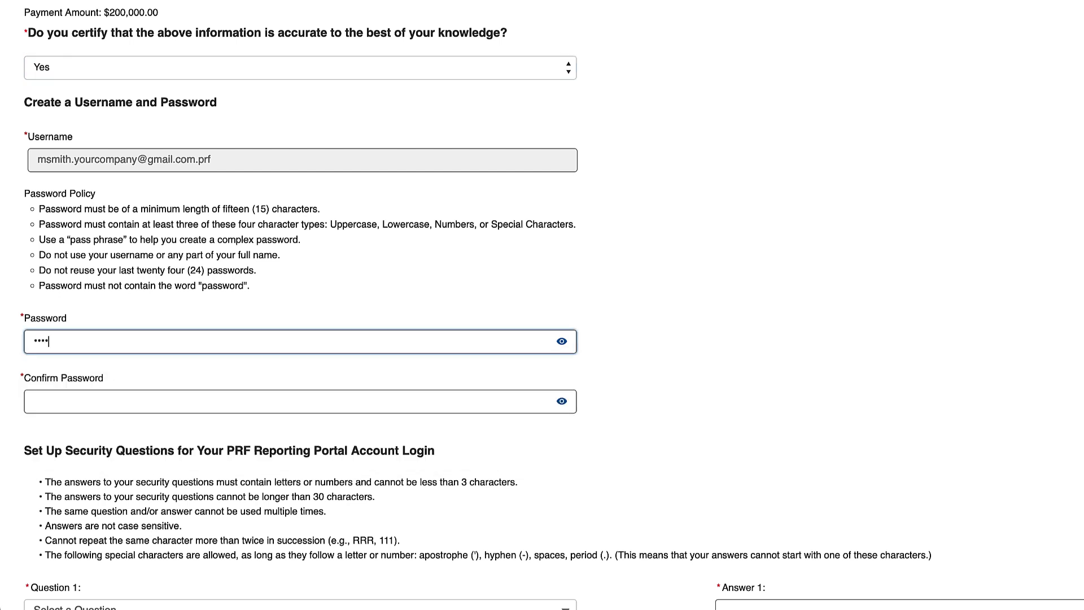
pyautogui.write('•••')
pyautogui.write('••••')
pyautogui.write('••')
pyautogui.click(34, 399)
pyautogui.write('••••')
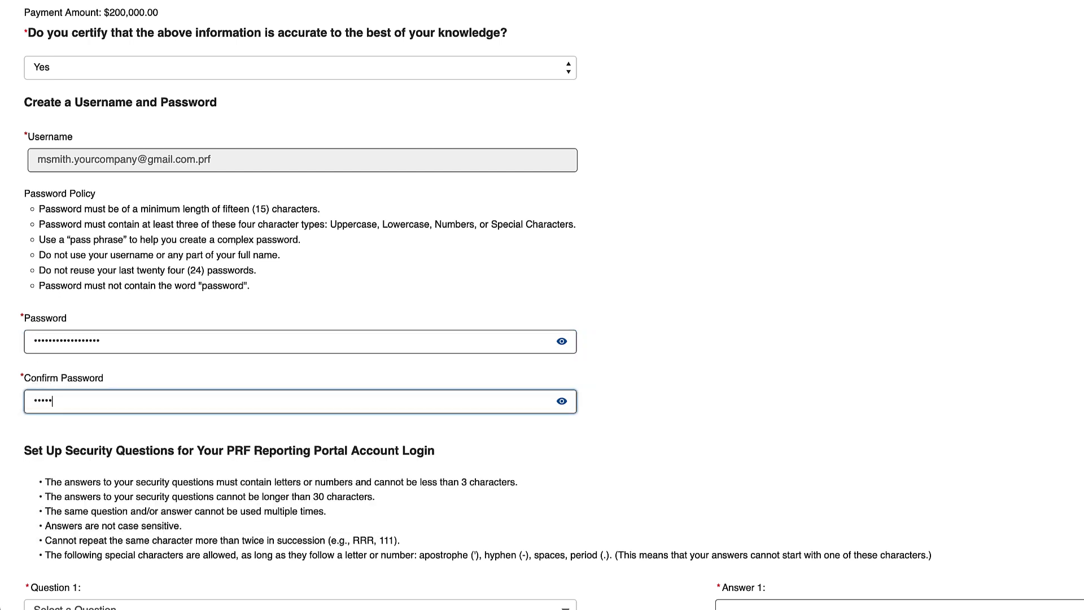
pyautogui.write('•••••')
pyautogui.write('••')
pyautogui.write('••')
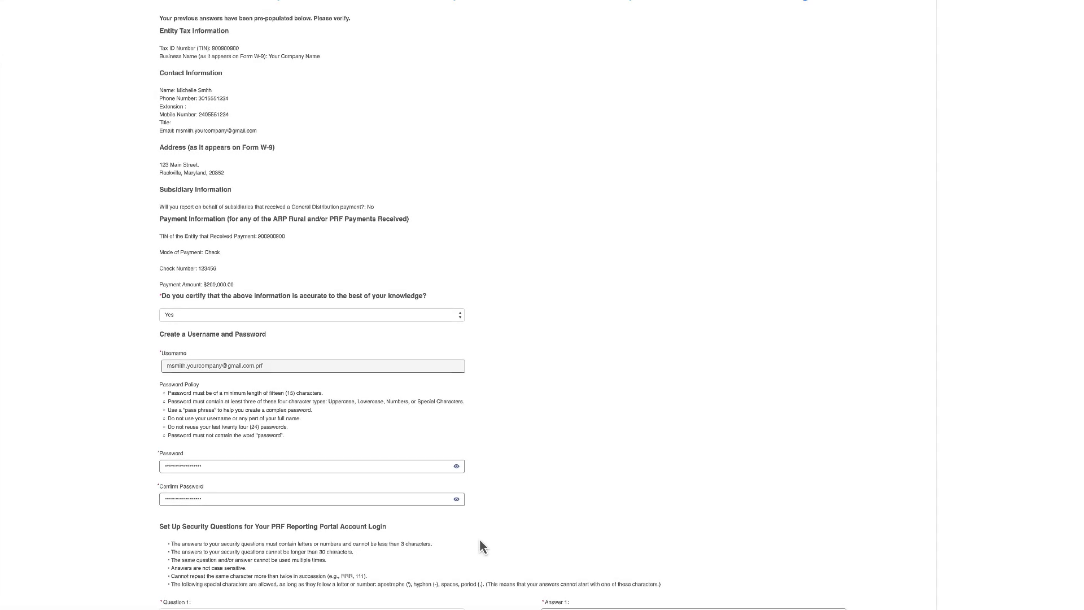
pyautogui.scroll(-2, 480, 540)
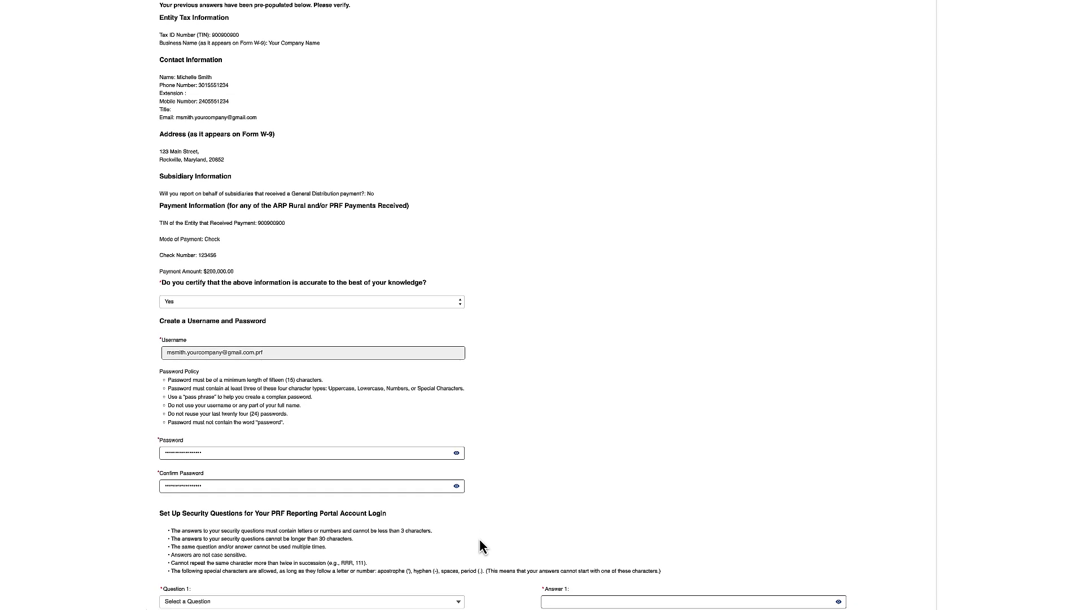
pyautogui.scroll(-1, 480, 539)
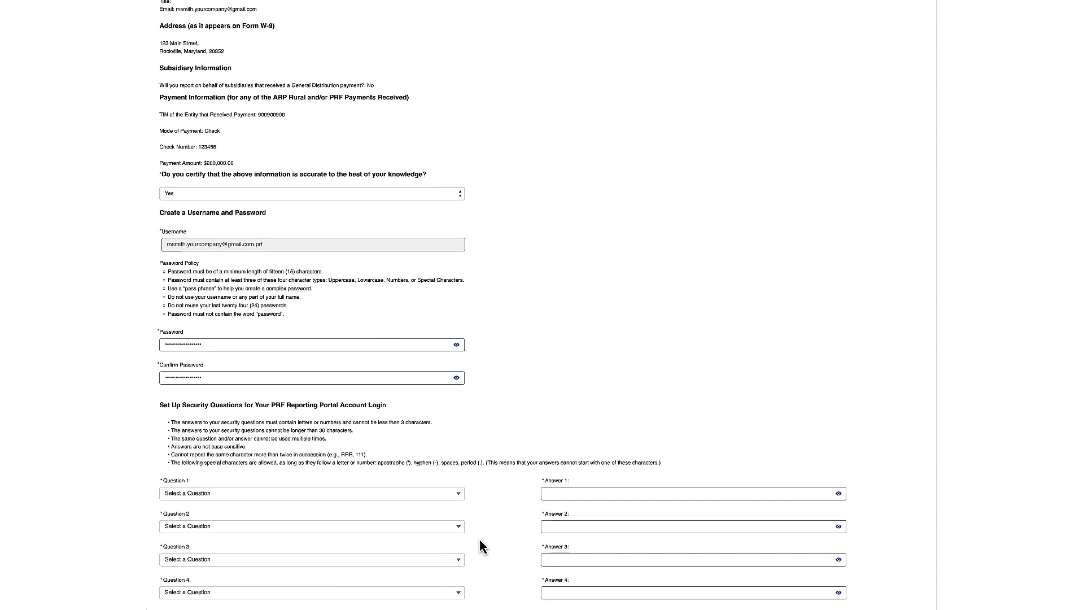
pyautogui.scroll(-1, 480, 539)
pyautogui.scroll(-1, 480, 540)
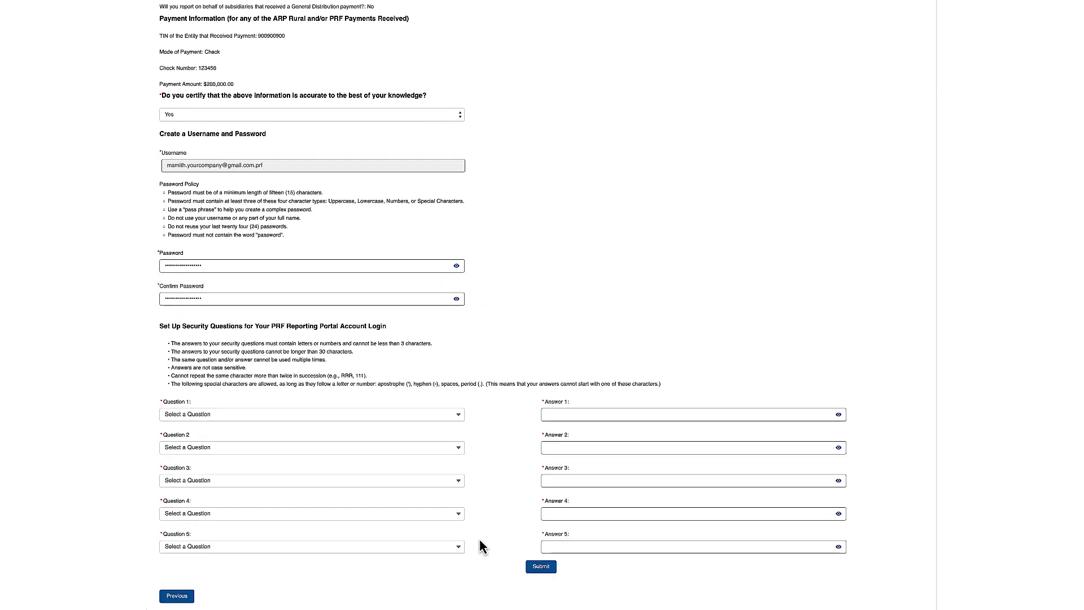
pyautogui.scroll(-1, 480, 539)
pyautogui.scroll(-1, 480, 539)
pyautogui.scroll(-1, 480, 539)
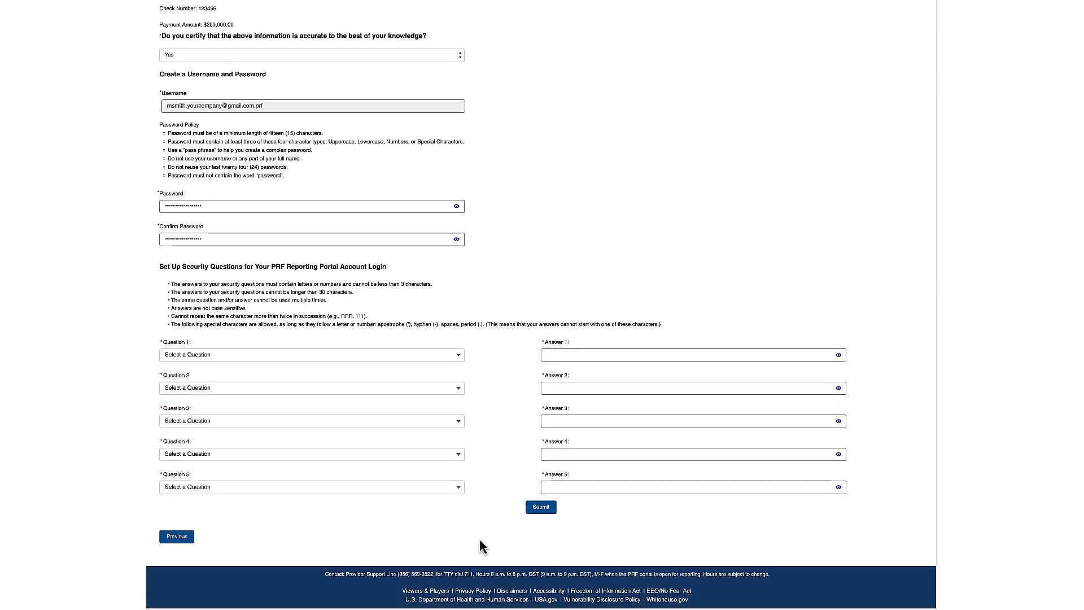
pyautogui.scroll(-1, 479, 540)
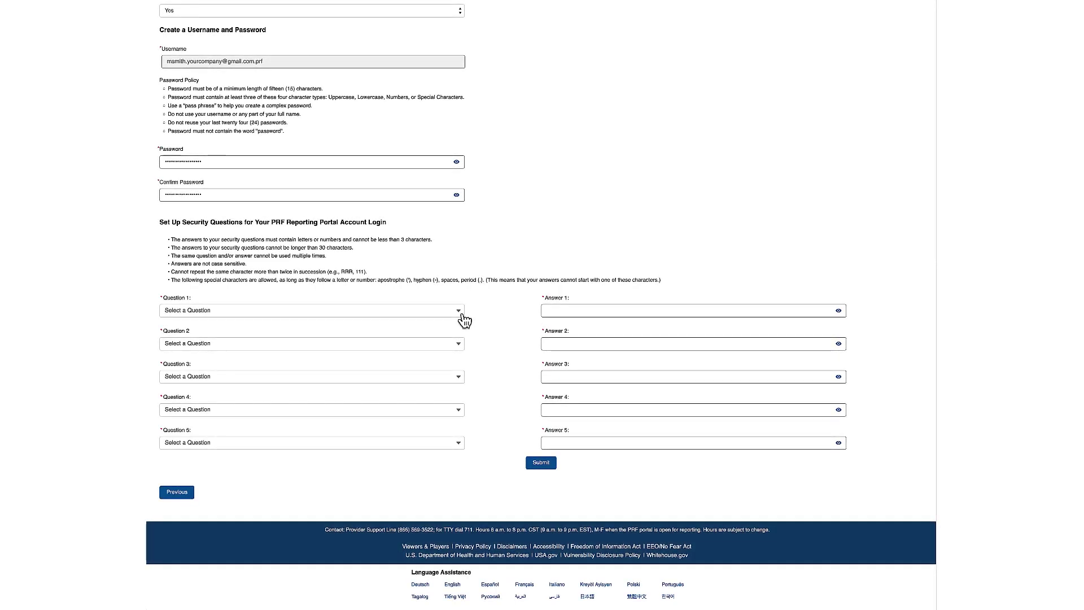
# Answer Question 1 (most famous person met) and Question 2 (city where you met your first spouse)
pyautogui.click(464, 319)
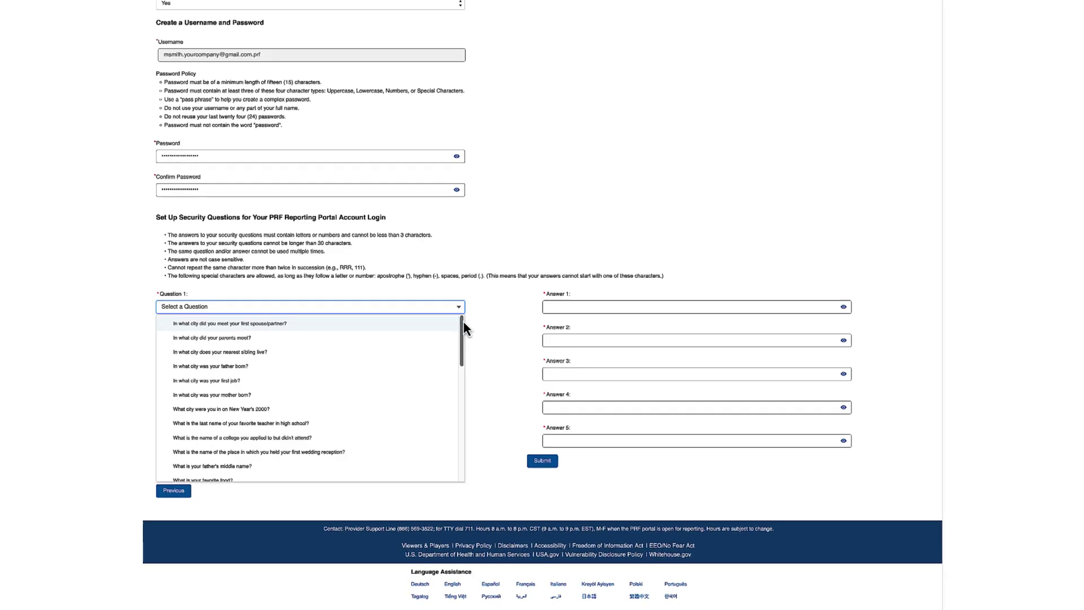
pyautogui.moveTo(475, 188); pyautogui.dragTo(479, 370)
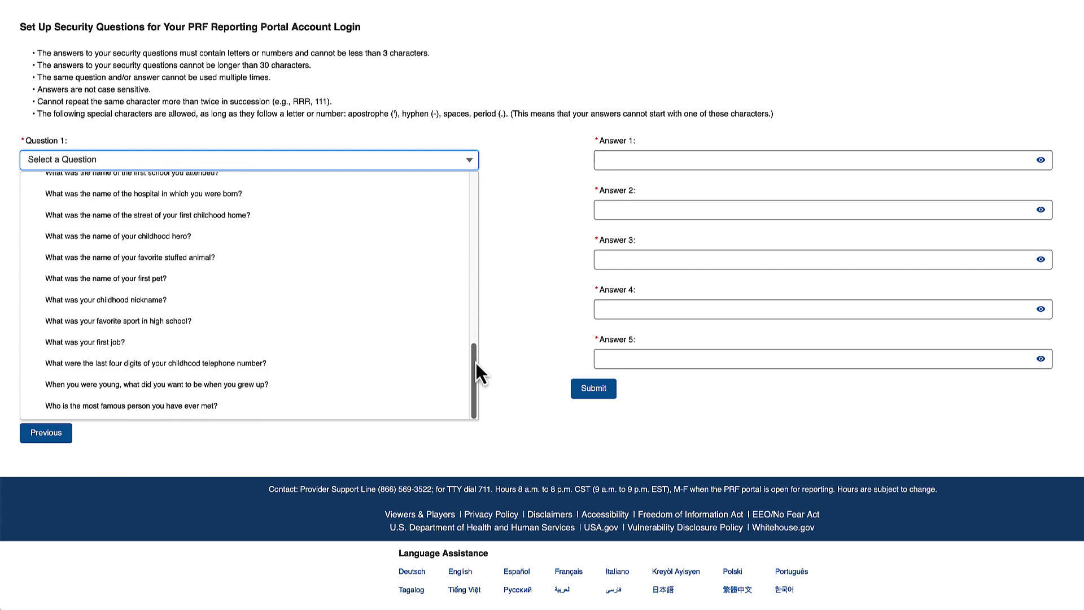
pyautogui.click(458, 409)
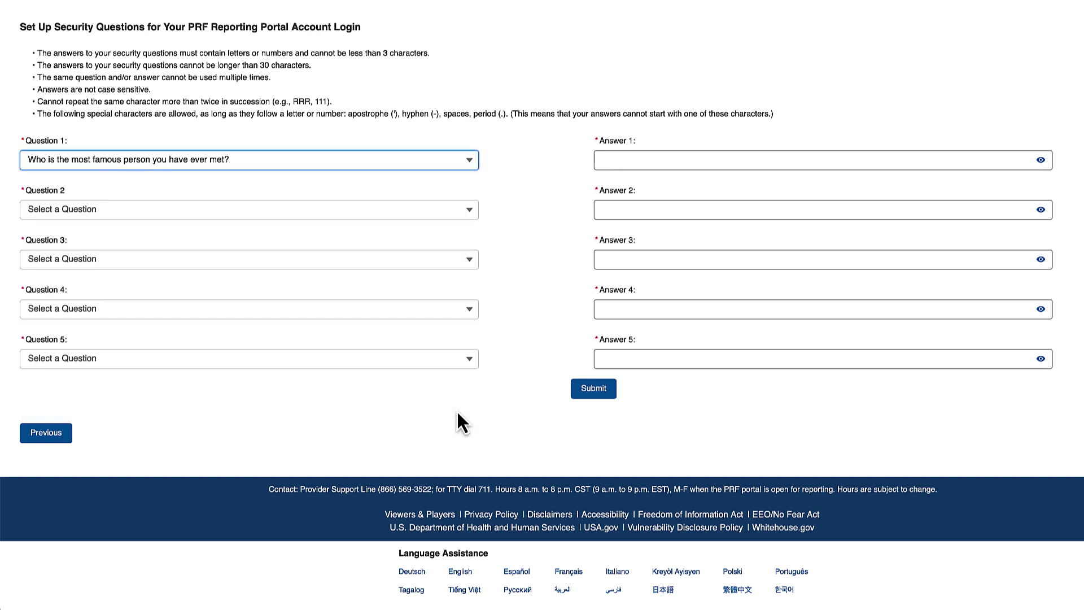
pyautogui.press('Tab')
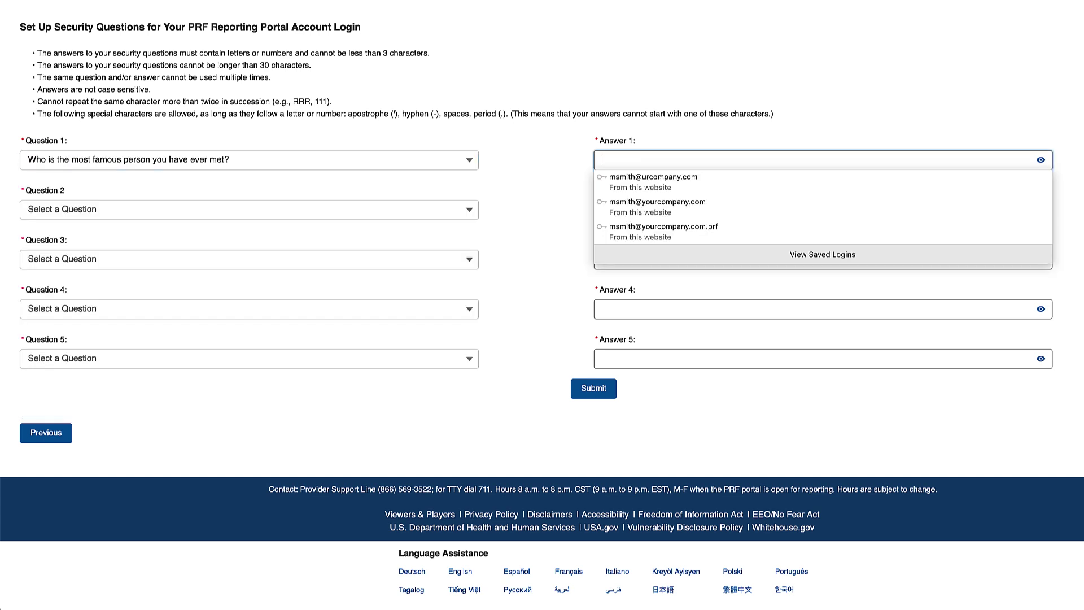
pyautogui.write('•••')
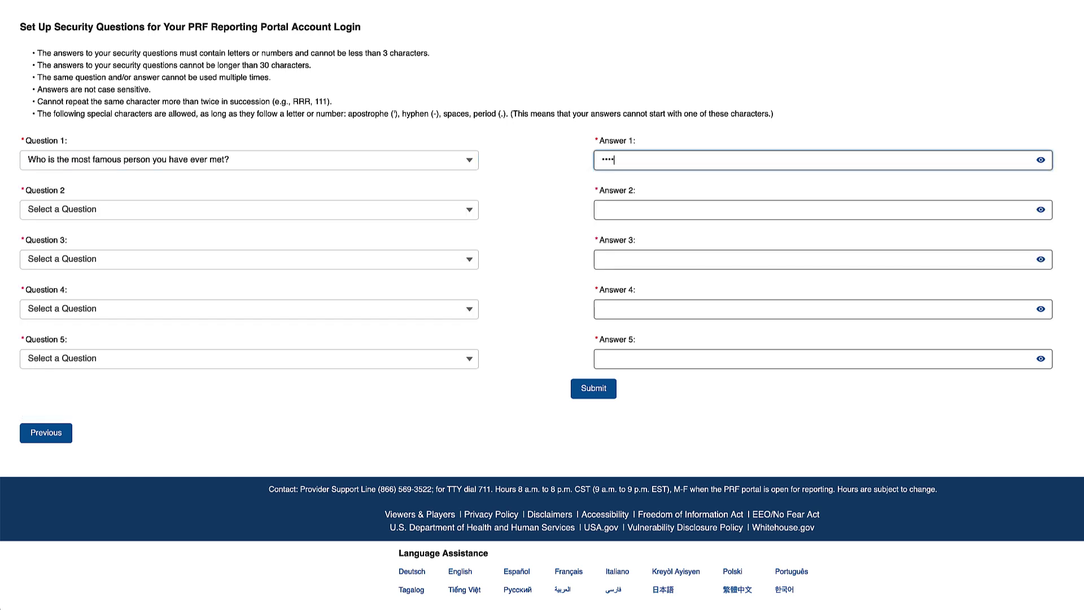
pyautogui.write('••••••••')
pyautogui.click(468, 209)
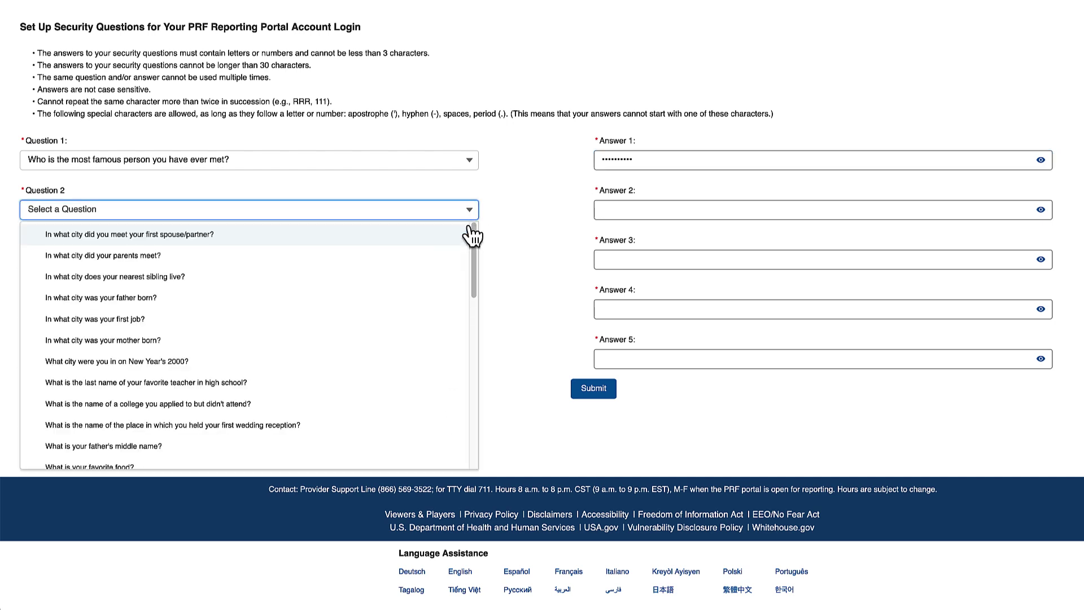
pyautogui.click(468, 235)
pyautogui.press('Tab')
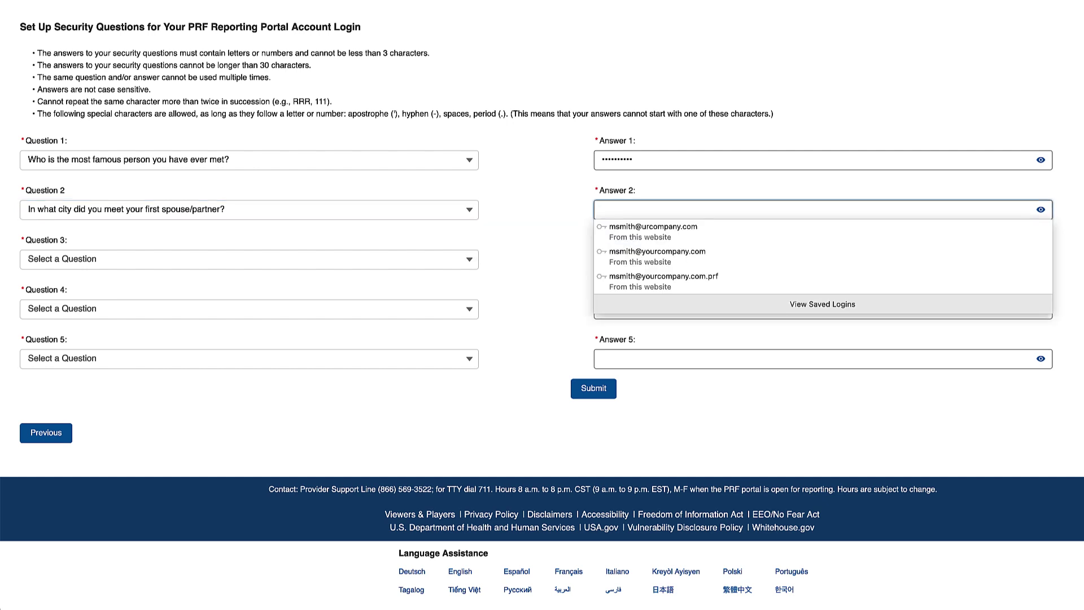
pyautogui.write('••••••••')
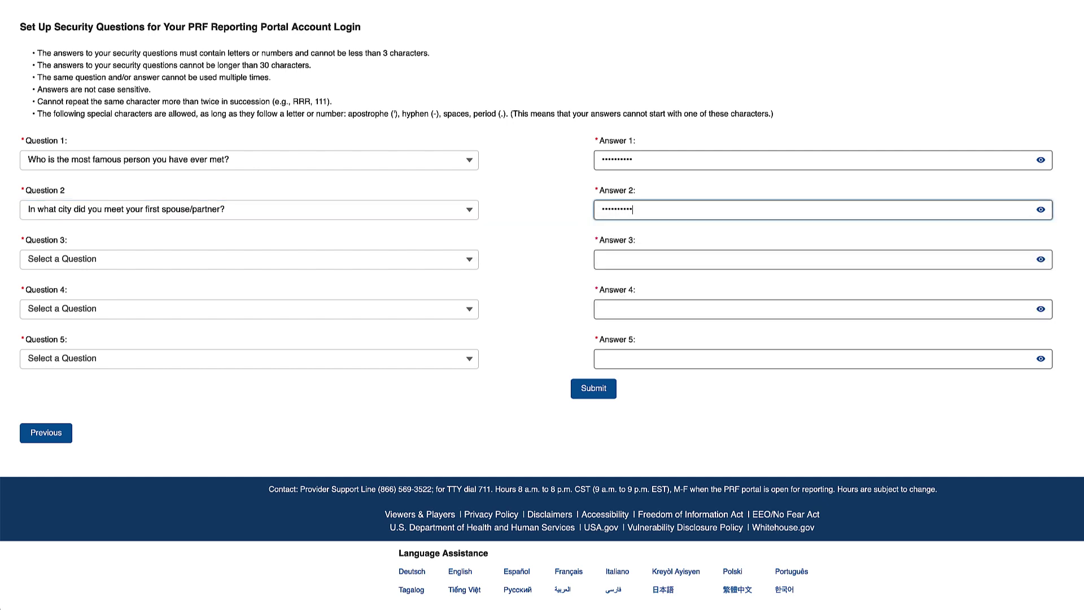
# Answer Question 3 (parents' meeting city) and Question 4 (nearest sibling's city), then submit
pyautogui.click(469, 263)
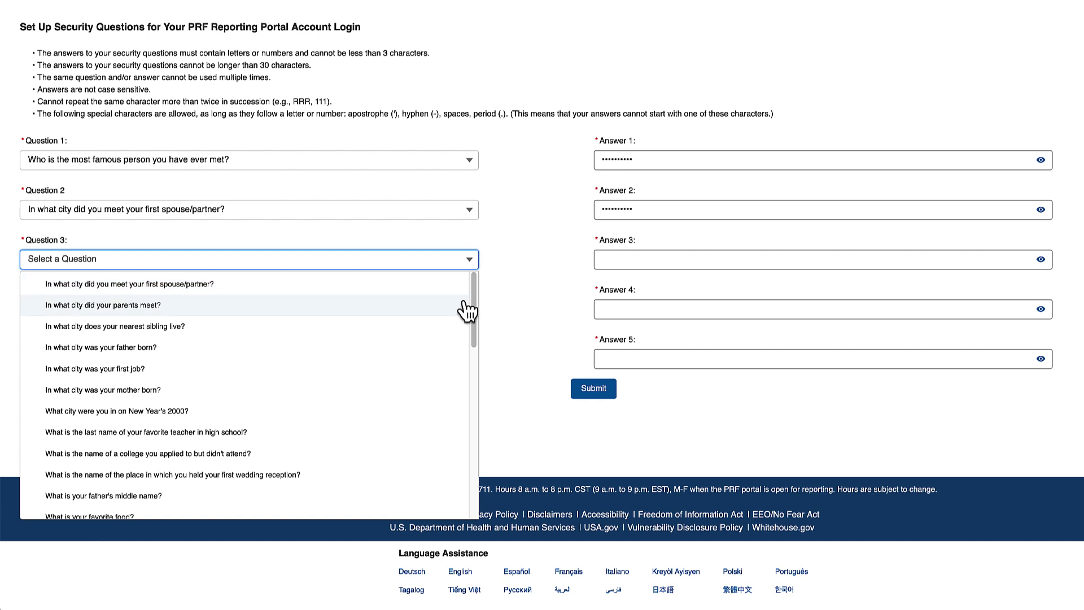
pyautogui.click(468, 306)
pyautogui.press('Tab')
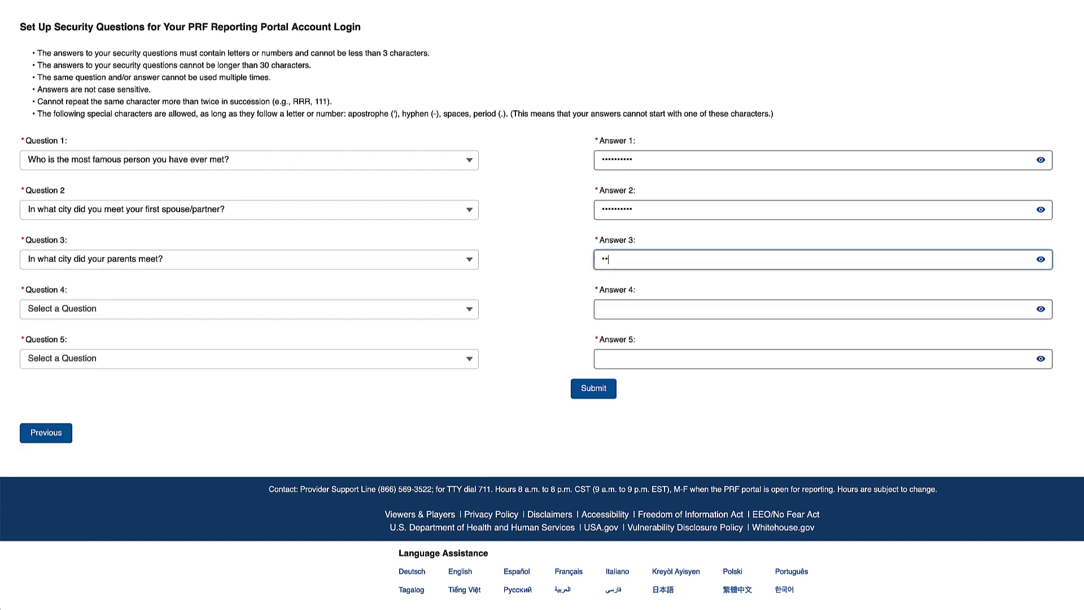
pyautogui.click(471, 312)
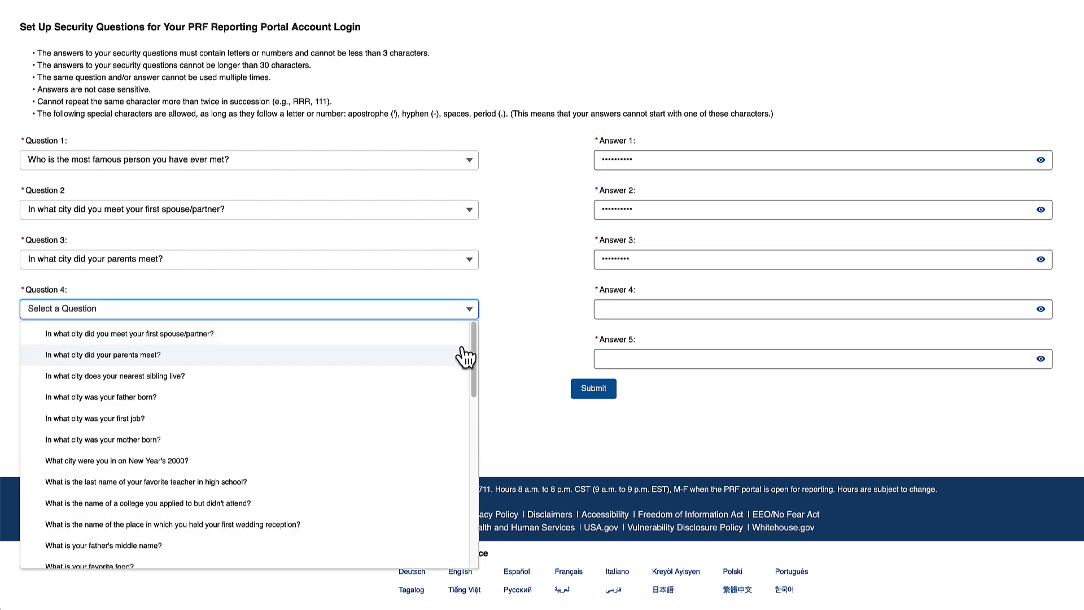
pyautogui.click(465, 377)
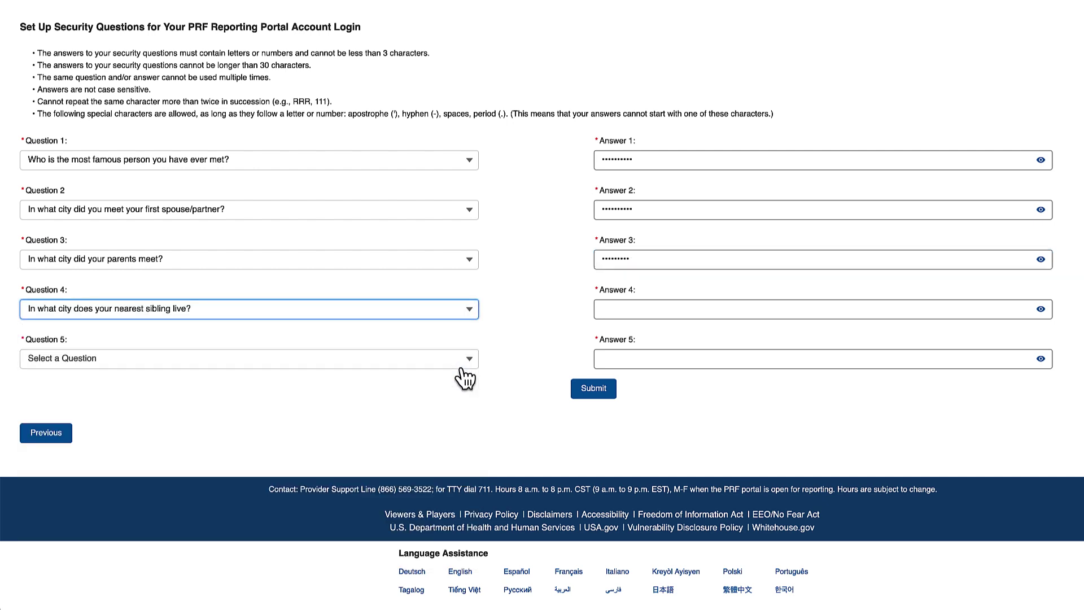
pyautogui.press('Tab')
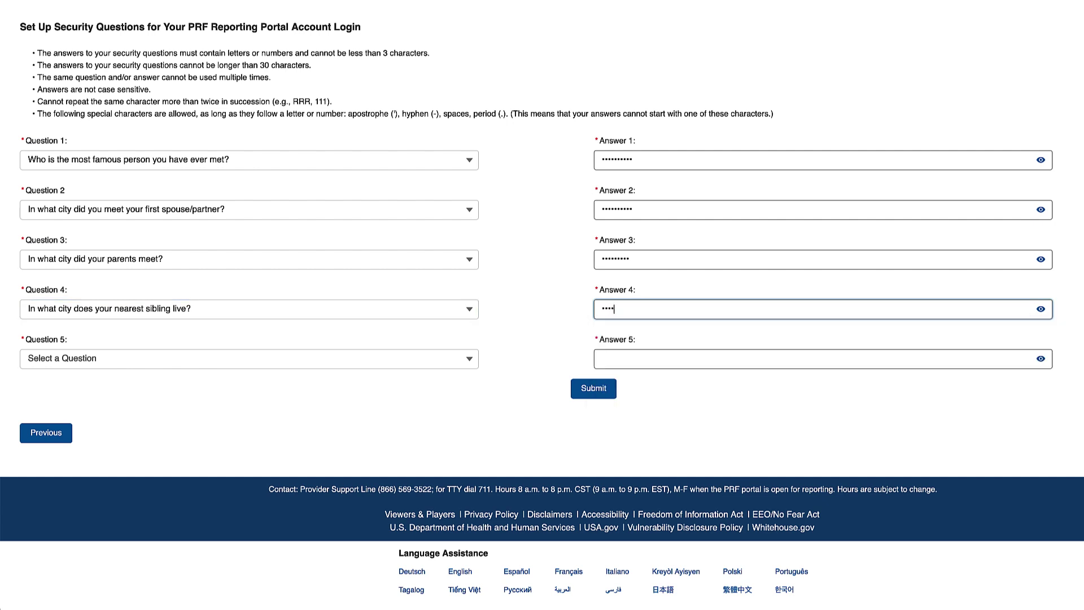
pyautogui.click(598, 396)
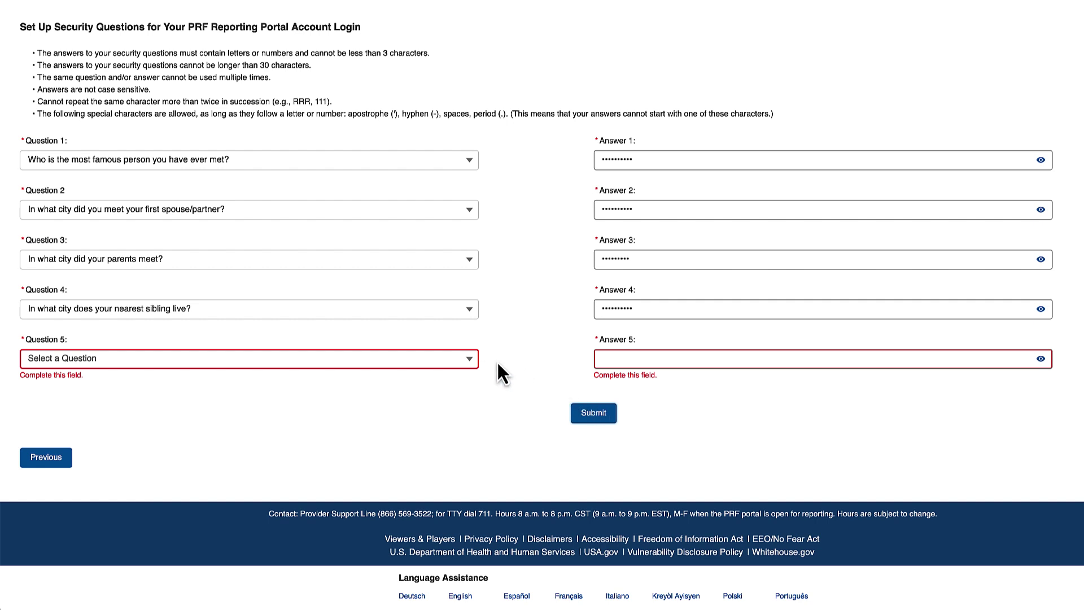
# Set Question 5 to the first-job city question, answer it, and show the answer in plain text
pyautogui.click(475, 366)
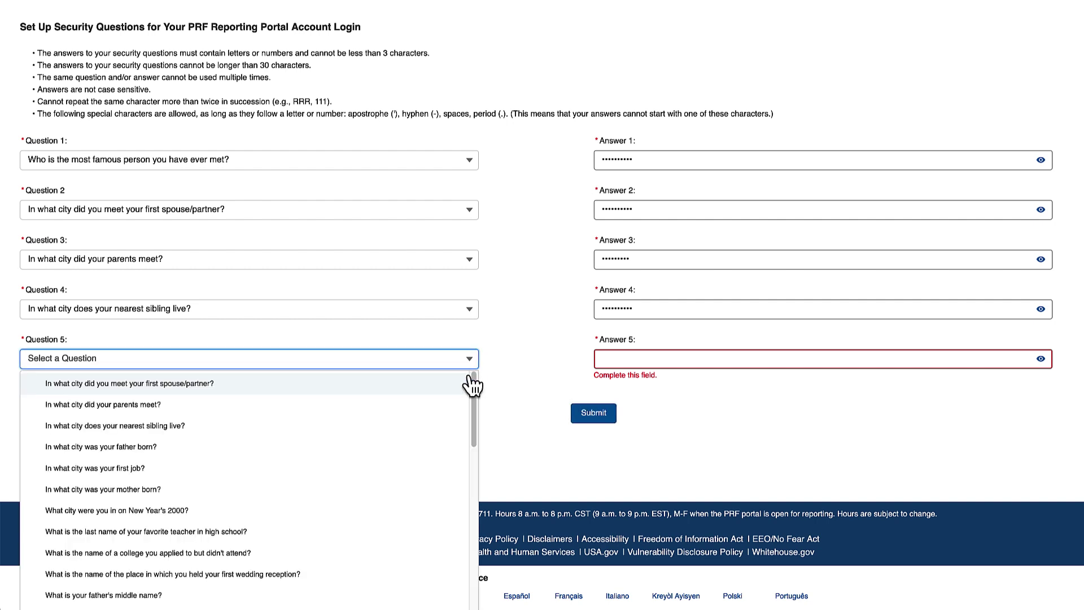
pyautogui.click(442, 468)
pyautogui.press('Tab')
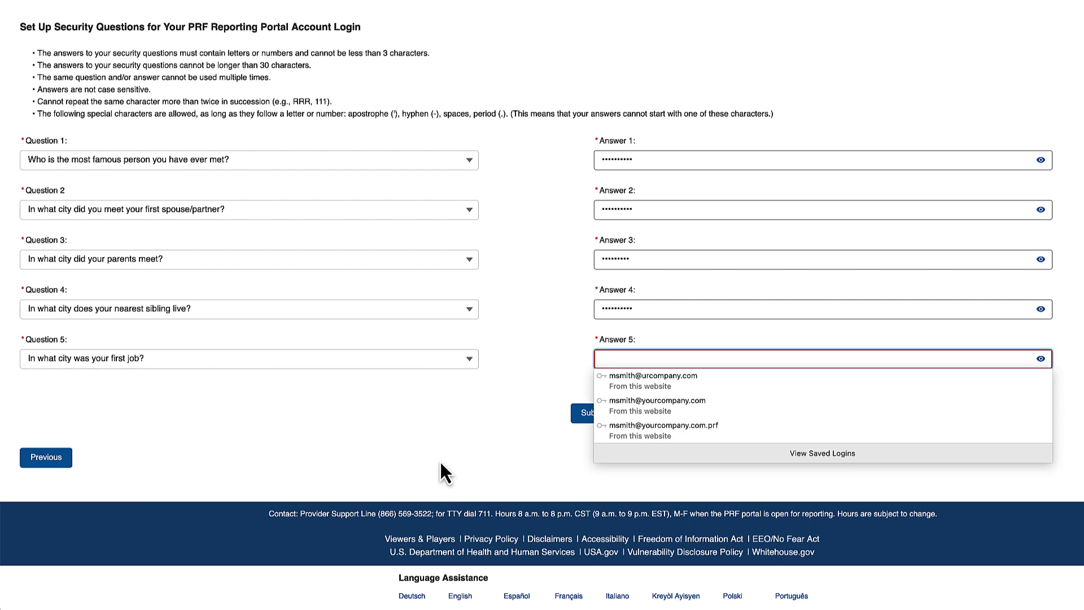
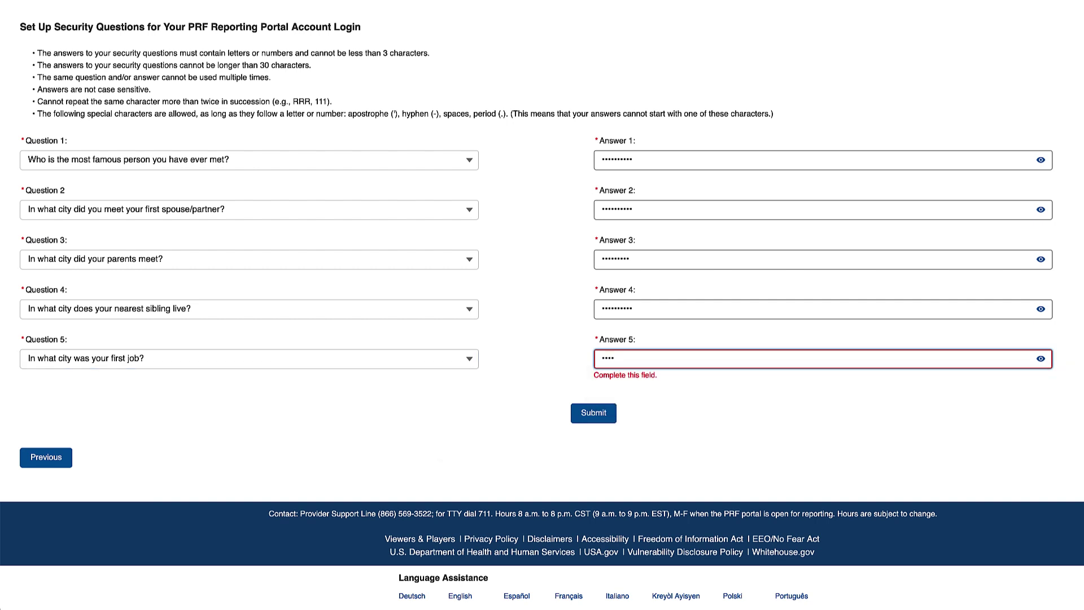
pyautogui.click(1041, 360)
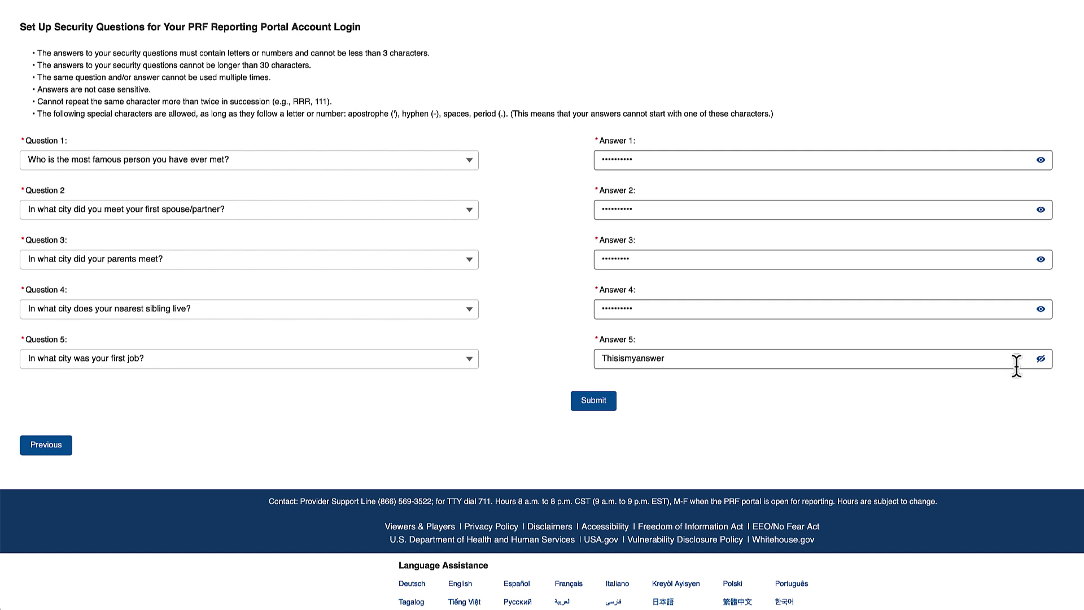
# Submit the completed registration form
pyautogui.click(612, 407)
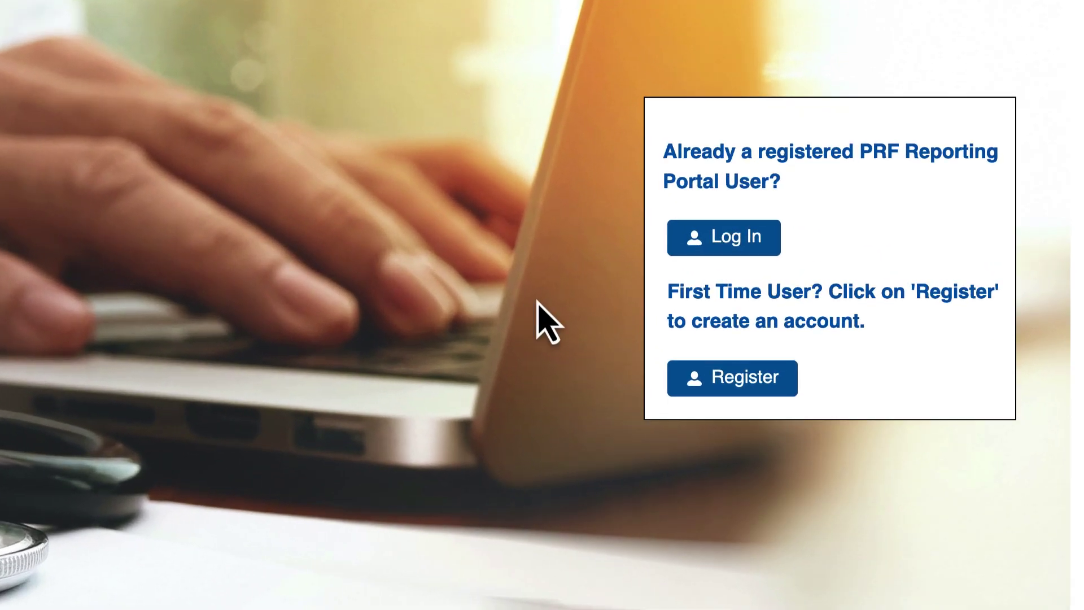
# Sign in with the new username and password after ticking 'I'm not a robot'
pyautogui.click(675, 247)
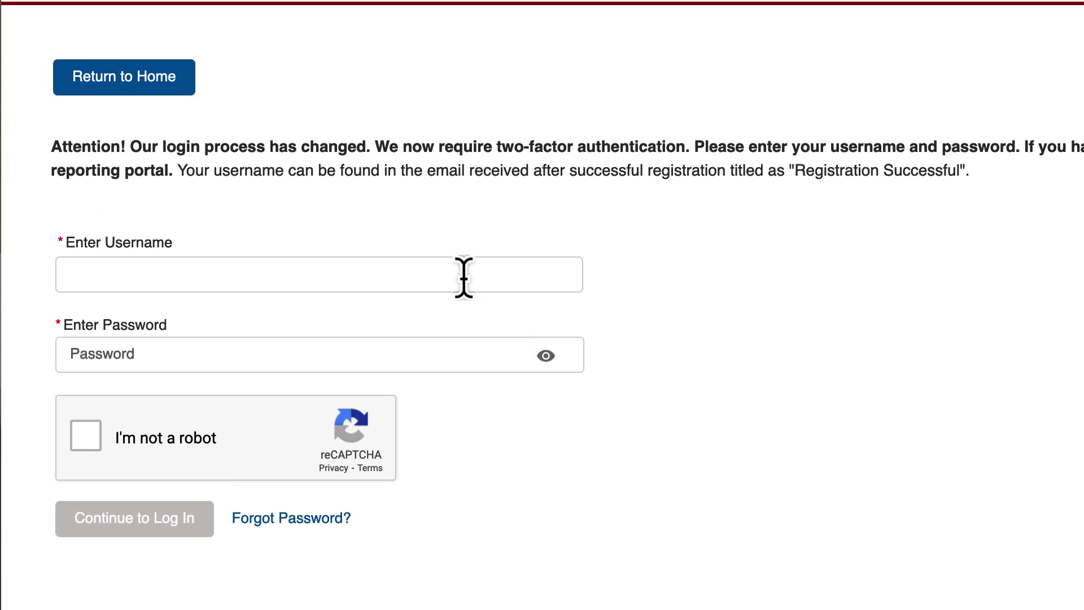
pyautogui.click(456, 274)
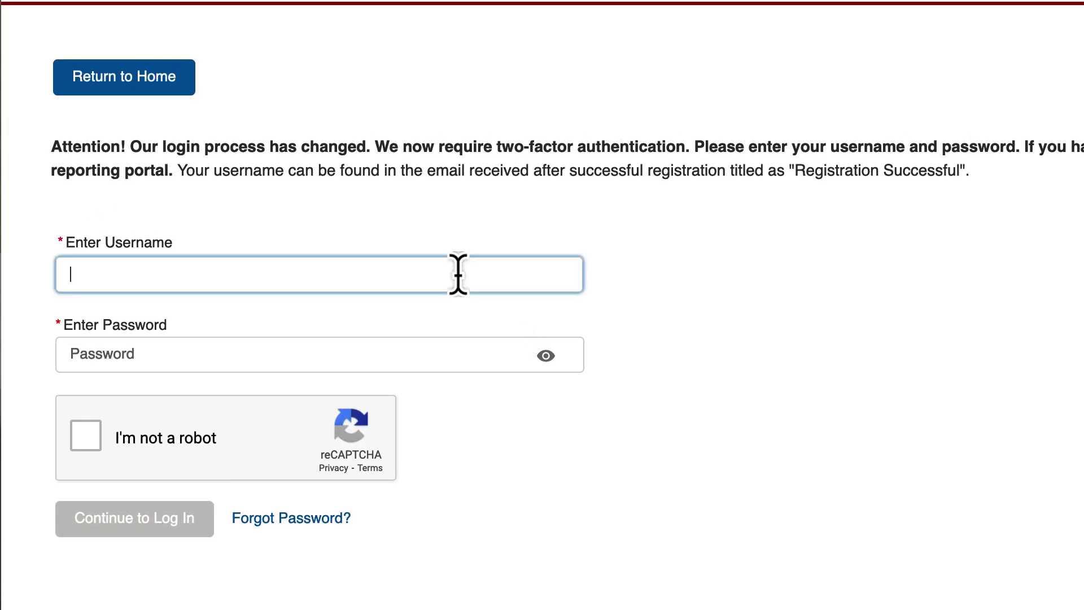
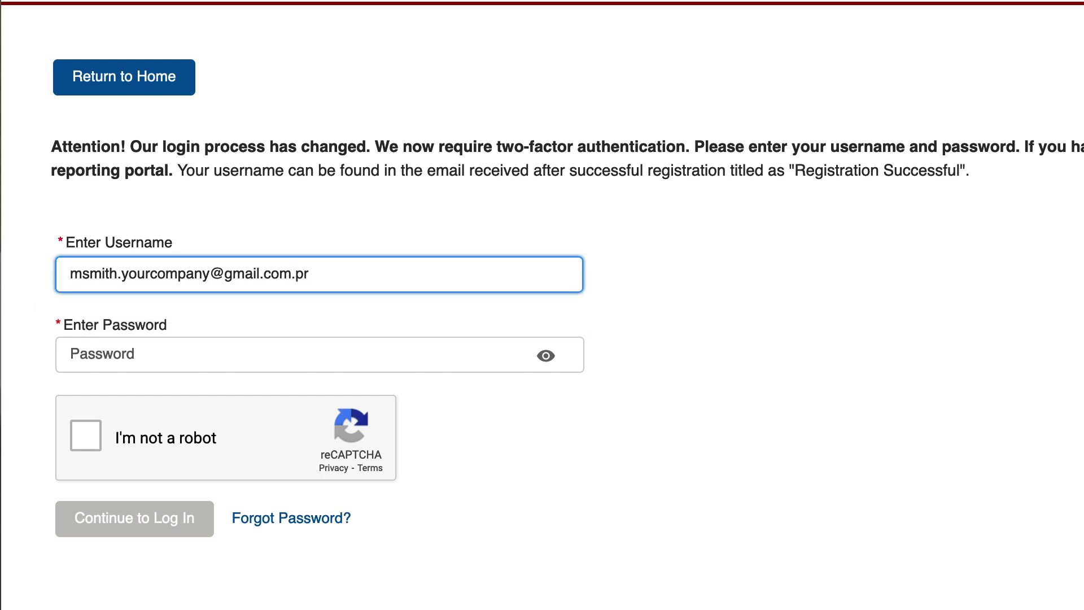
pyautogui.press('Tab')
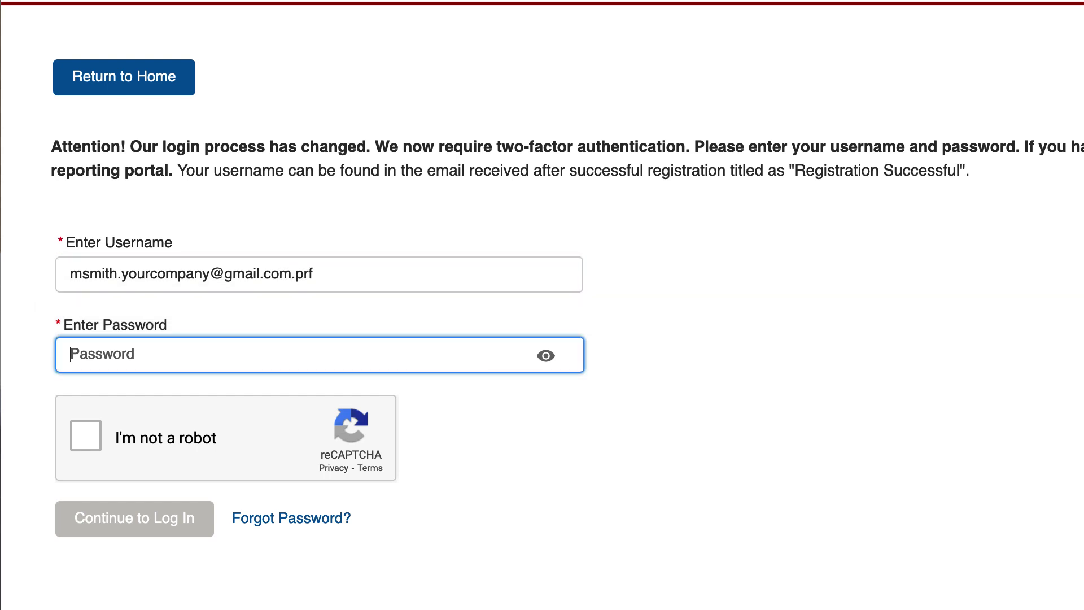
pyautogui.click(84, 442)
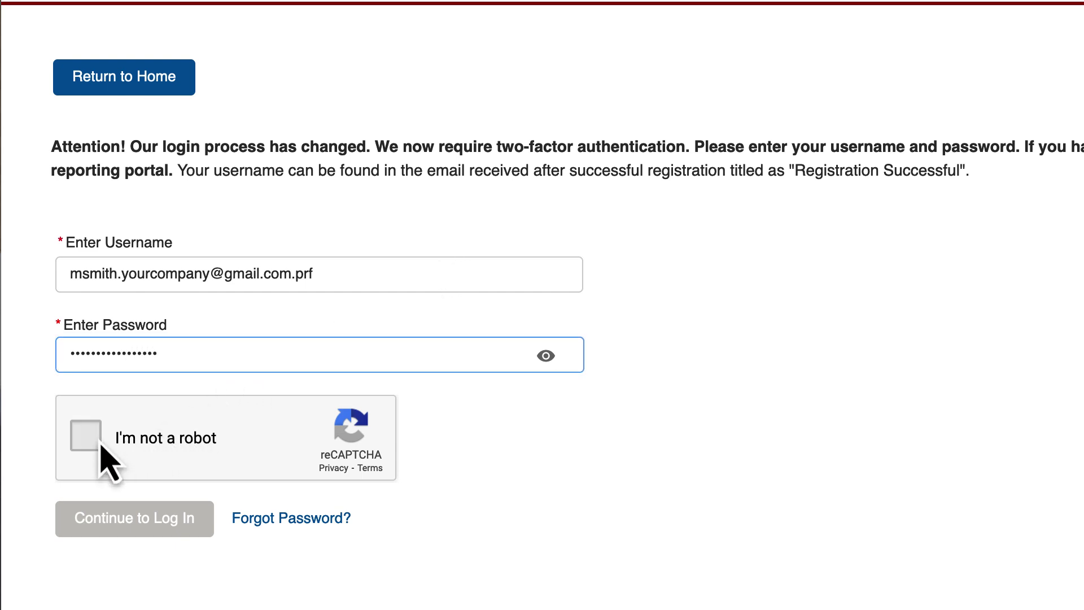
pyautogui.click(212, 535)
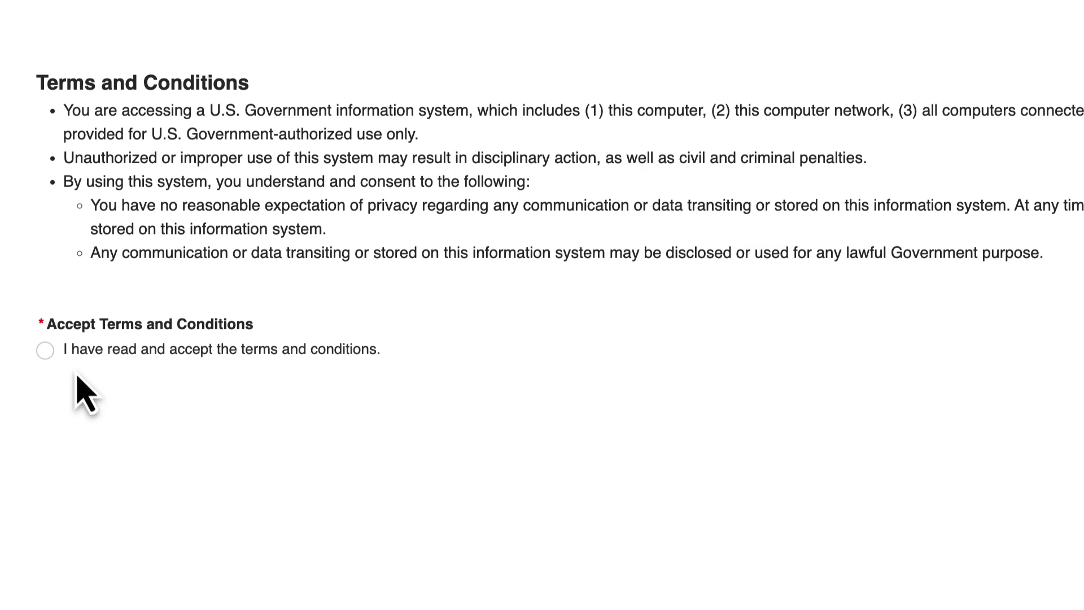
# Select 'I have read and accept the terms and conditions'
pyautogui.click(47, 351)
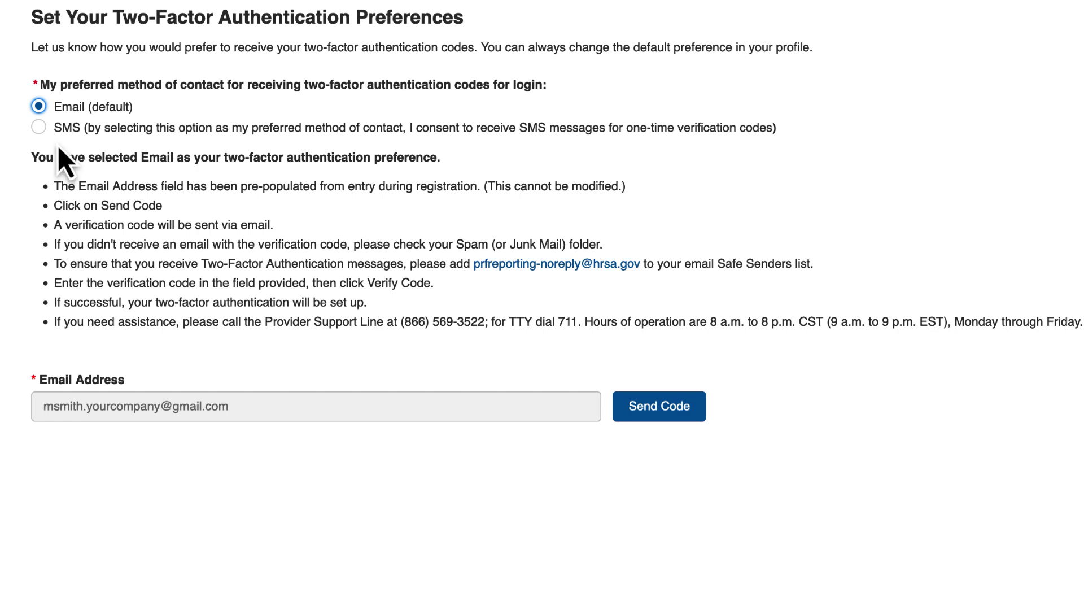
pyautogui.click(39, 127)
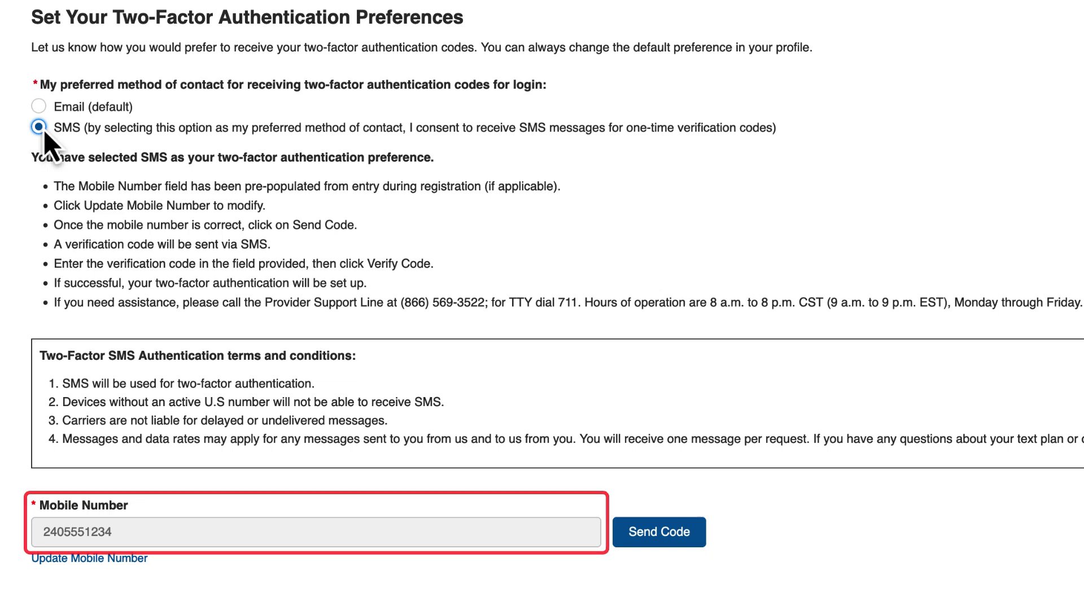
pyautogui.click(39, 108)
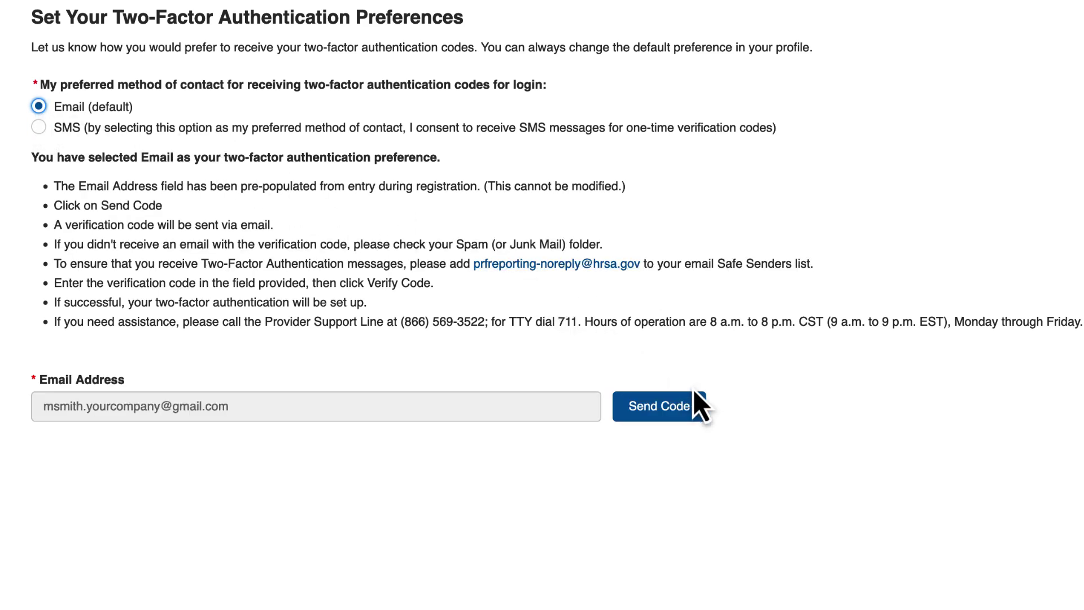
# Send the email verification code, enter it, and submit it to confirm email two-factor
pyautogui.click(699, 407)
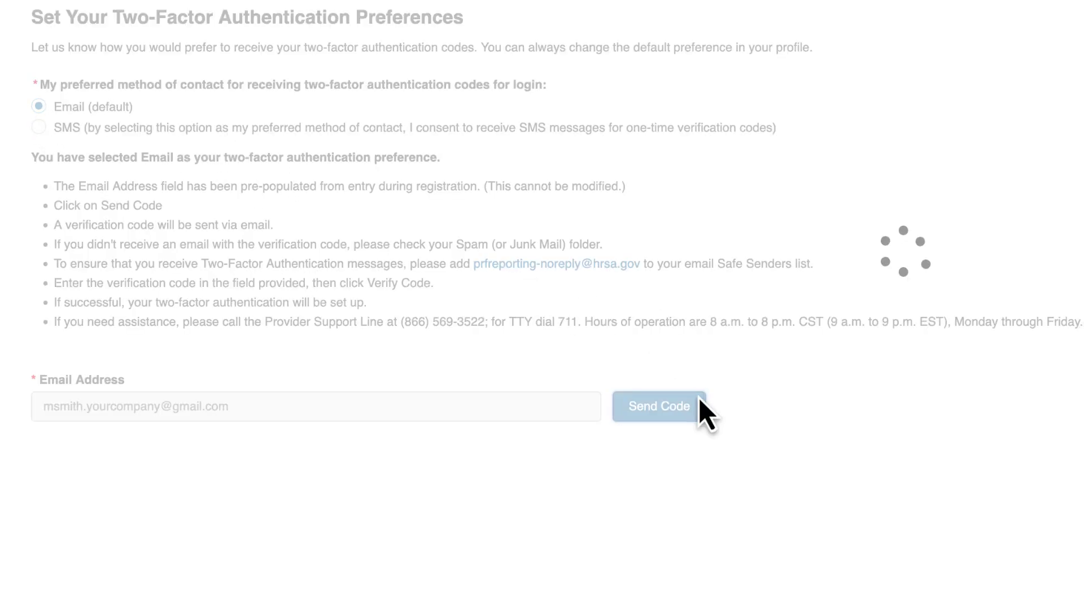
pyautogui.click(579, 479)
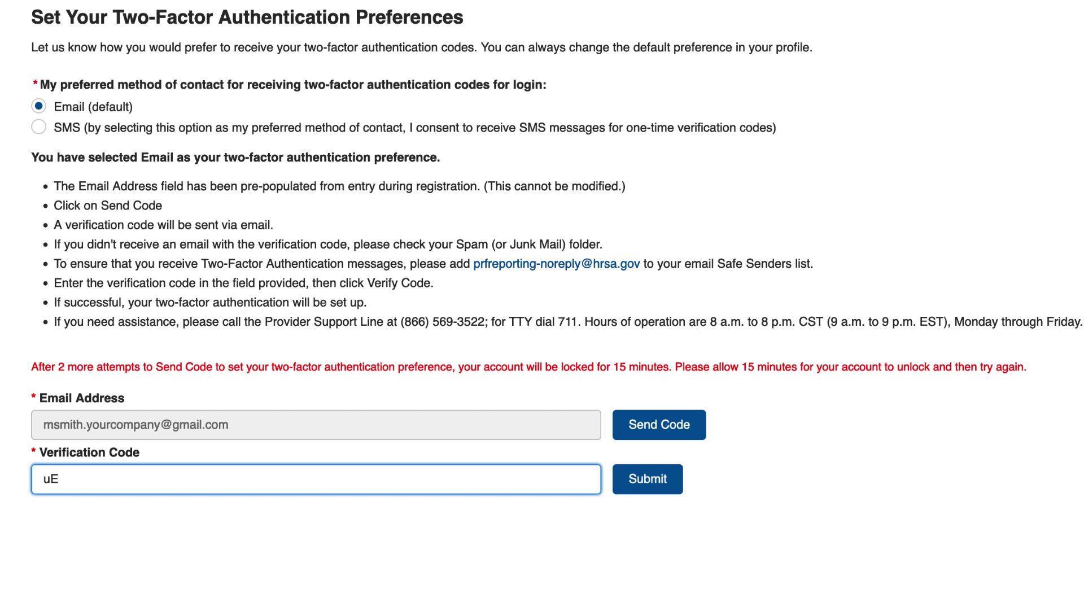
pyautogui.click(627, 492)
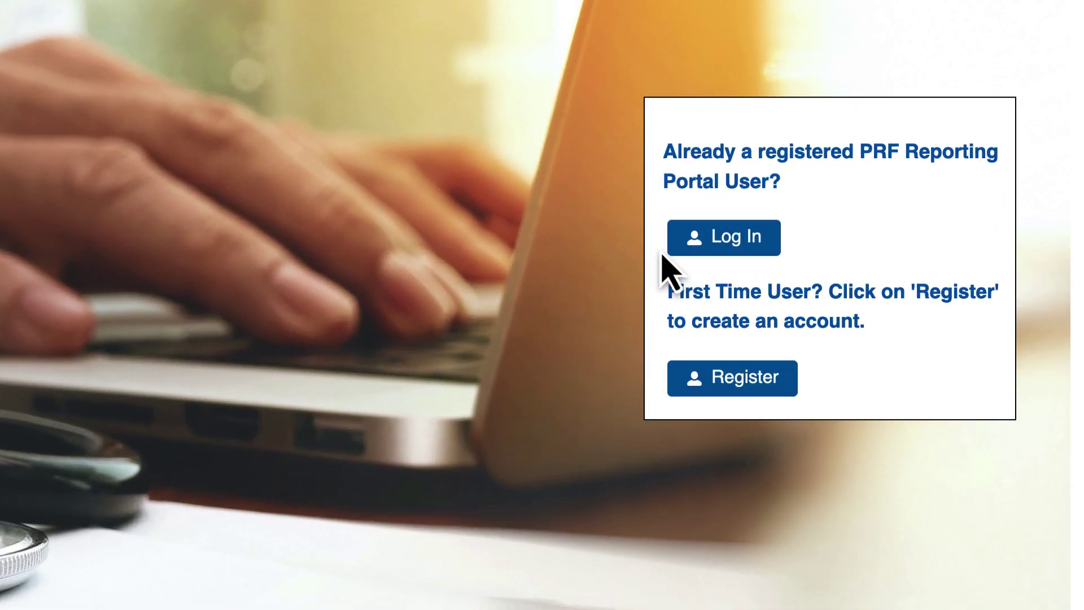
# Go to the login page from the 'Already a registered PRF Reporting Portal User?' box
pyautogui.click(675, 254)
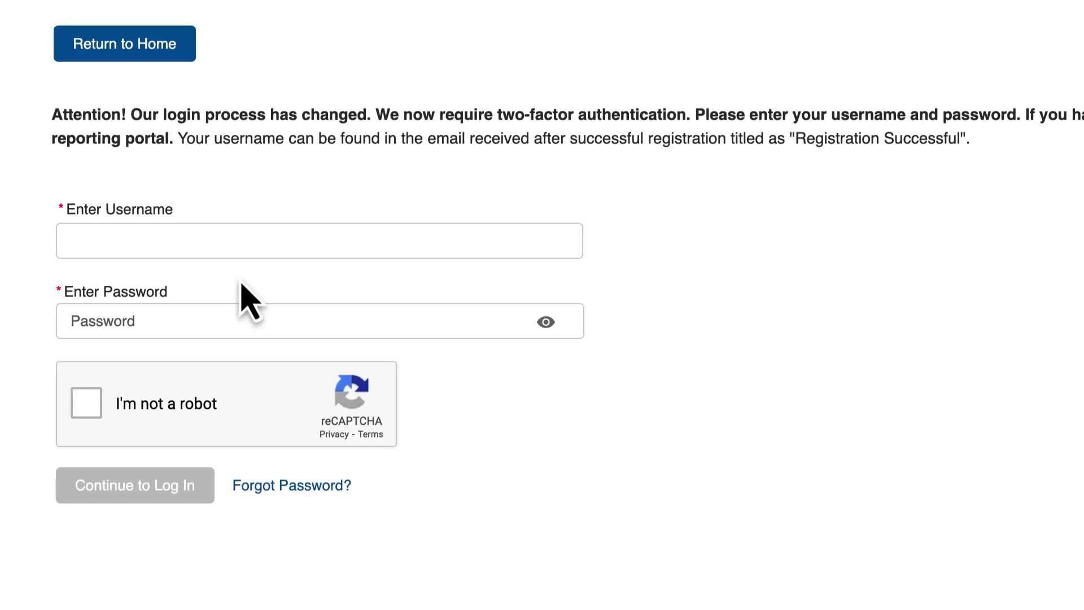
# Log in with the registered username and password, passing the 'I'm not a robot' check
pyautogui.click(188, 245)
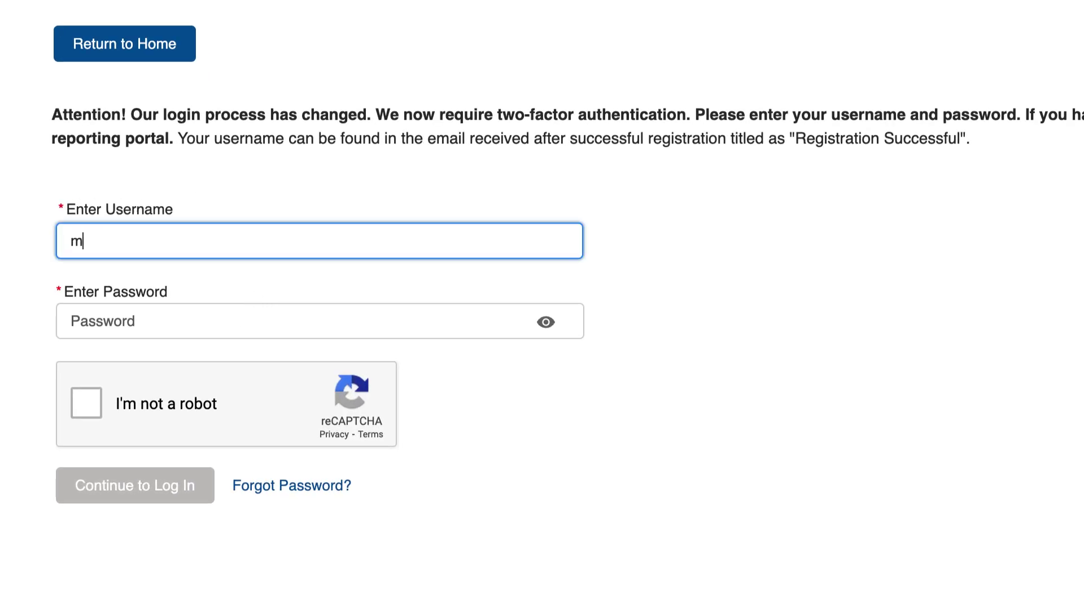
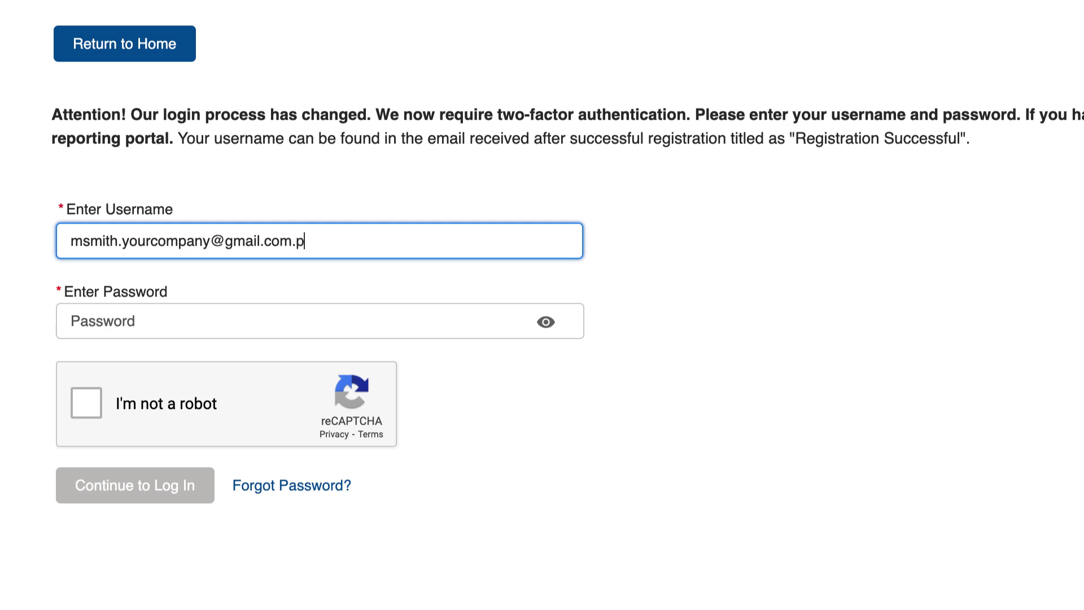
pyautogui.click(194, 321)
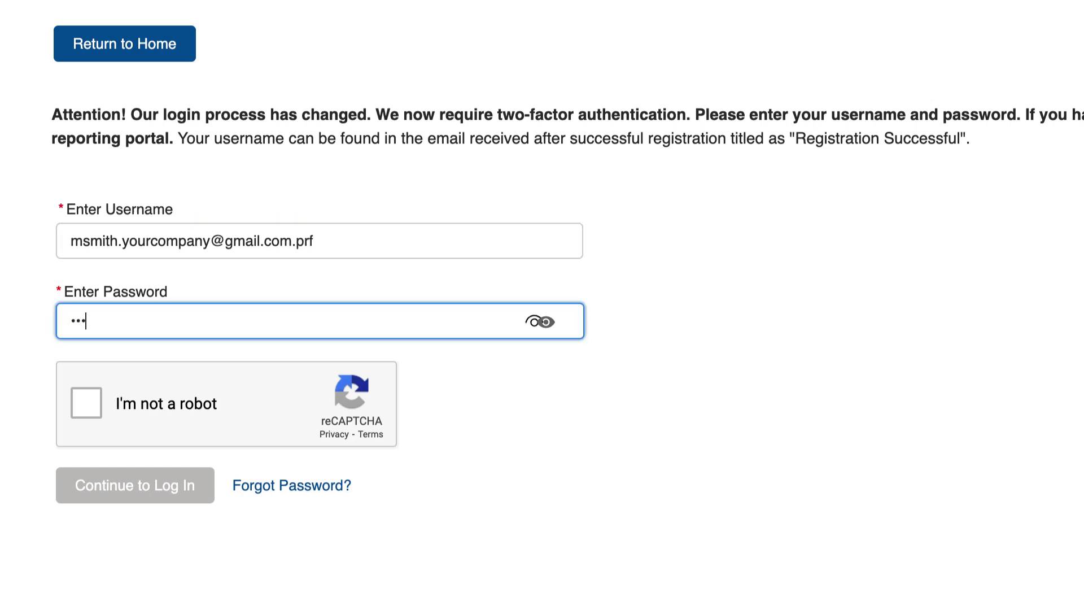
pyautogui.click(170, 410)
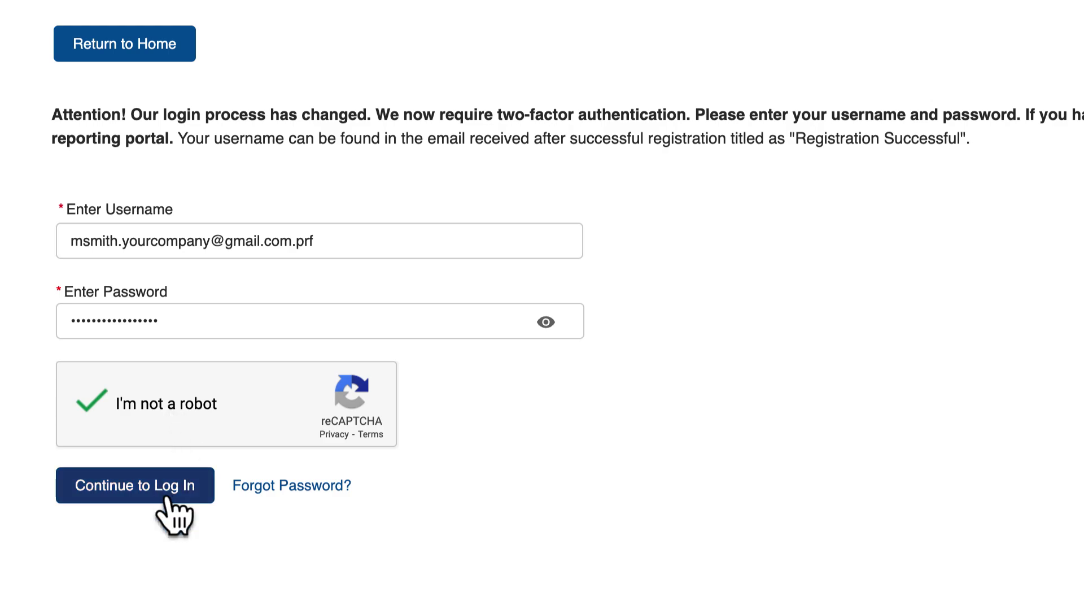
pyautogui.click(165, 500)
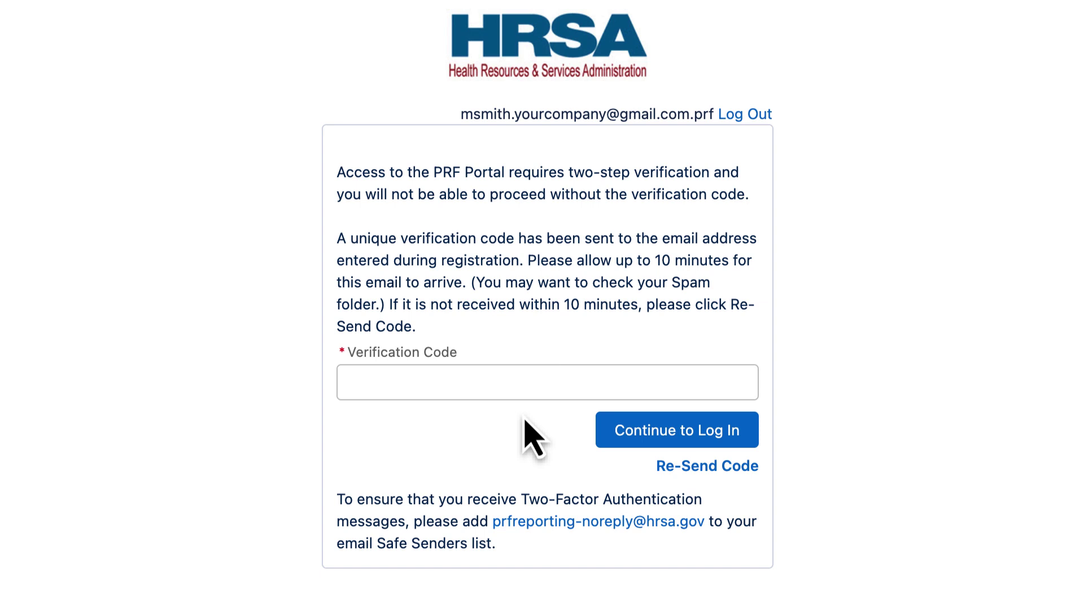
pyautogui.click(505, 388)
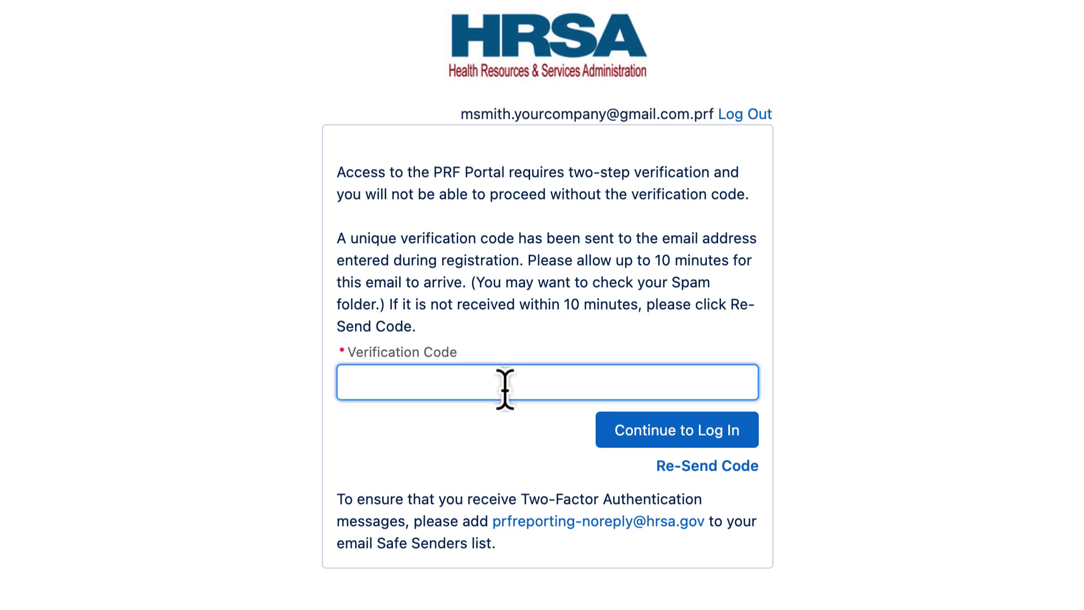
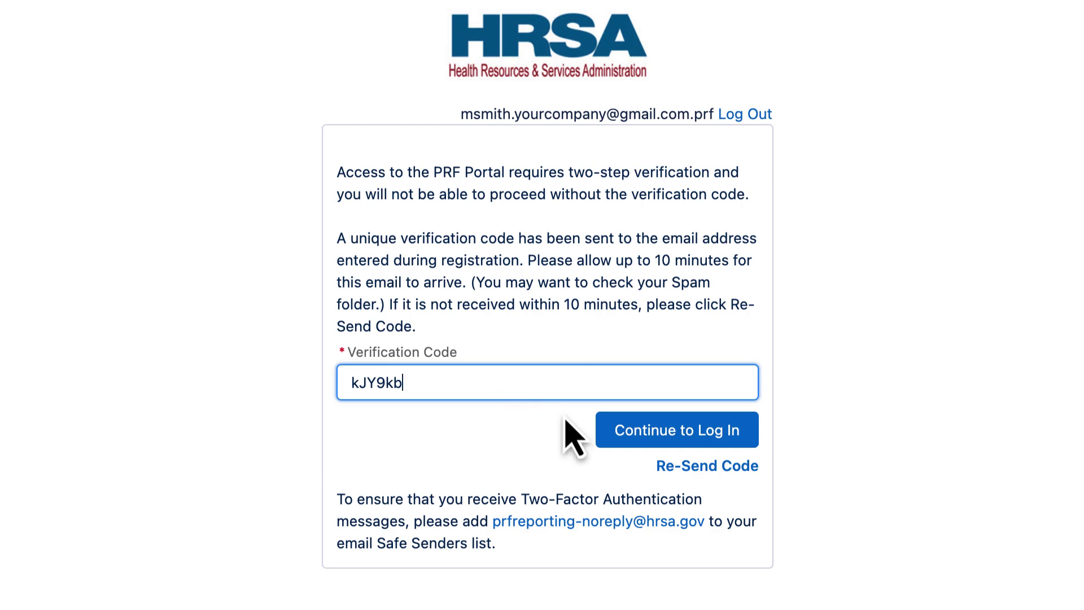